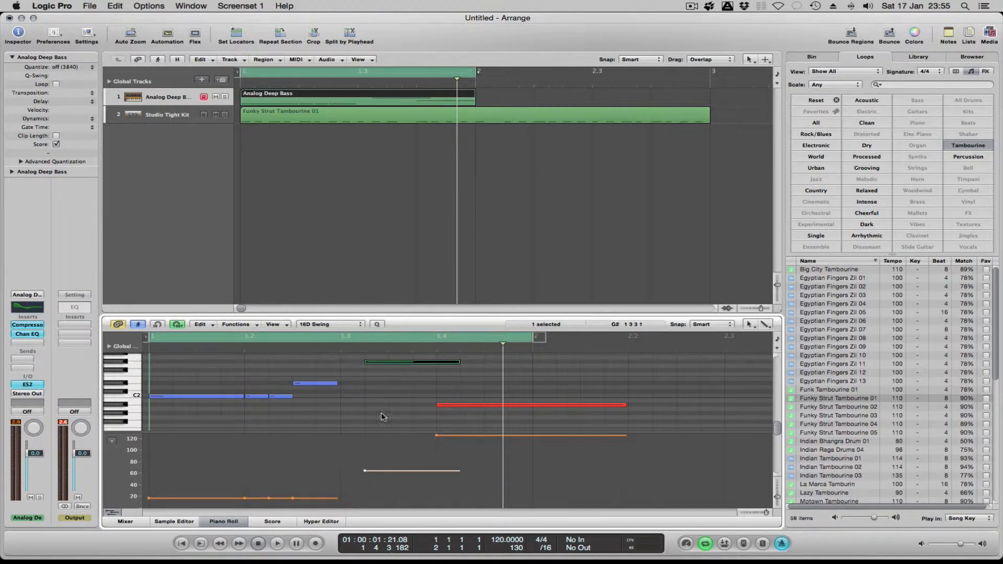
Move the long low note to start with the high note, setting velocities to about 80 for the low note and 75 for the high one
{"action": "left_click_drag", "start_coordinate": [364, 470], "coordinate": [364, 464]}
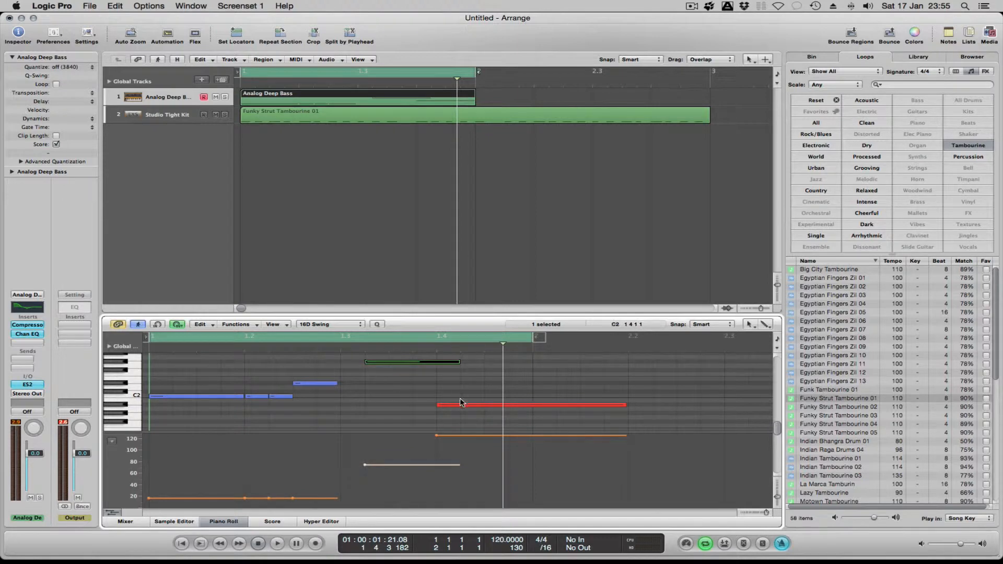
{"action": "left_click_drag", "start_coordinate": [459, 406], "coordinate": [389, 406]}
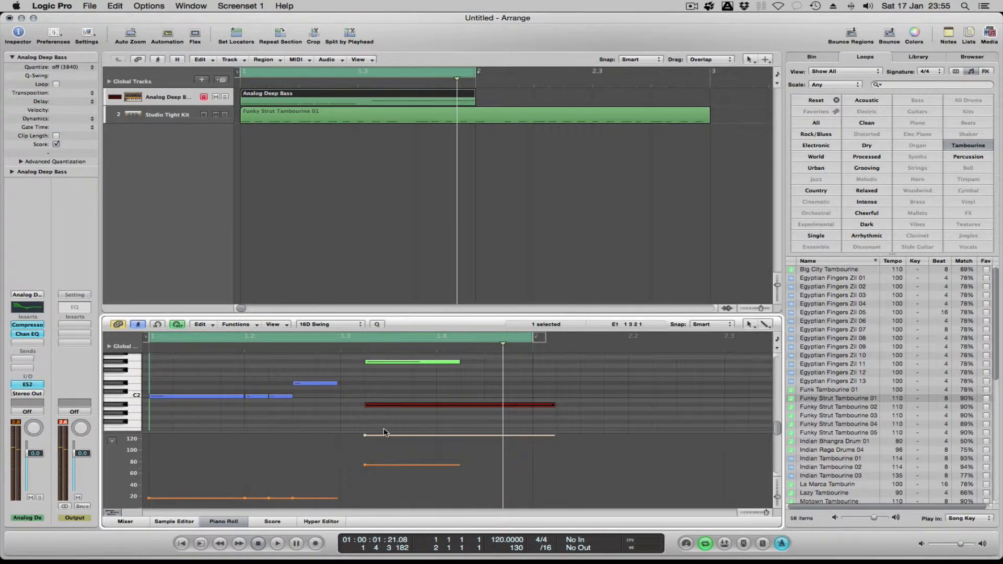
{"action": "left_click", "coordinate": [385, 362]}
{"action": "left_click", "coordinate": [393, 407]}
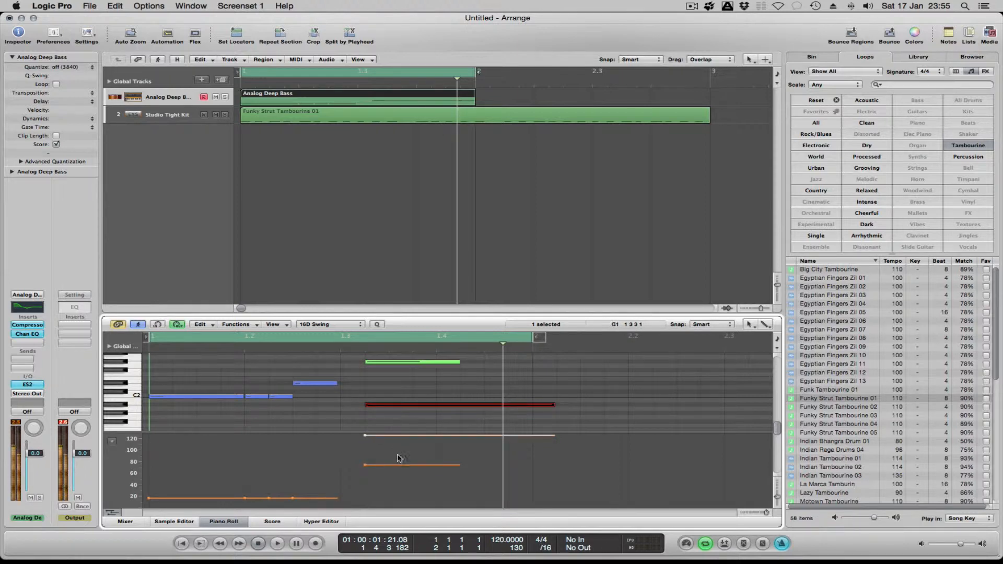
{"action": "left_click_drag", "start_coordinate": [365, 436], "coordinate": [364, 462]}
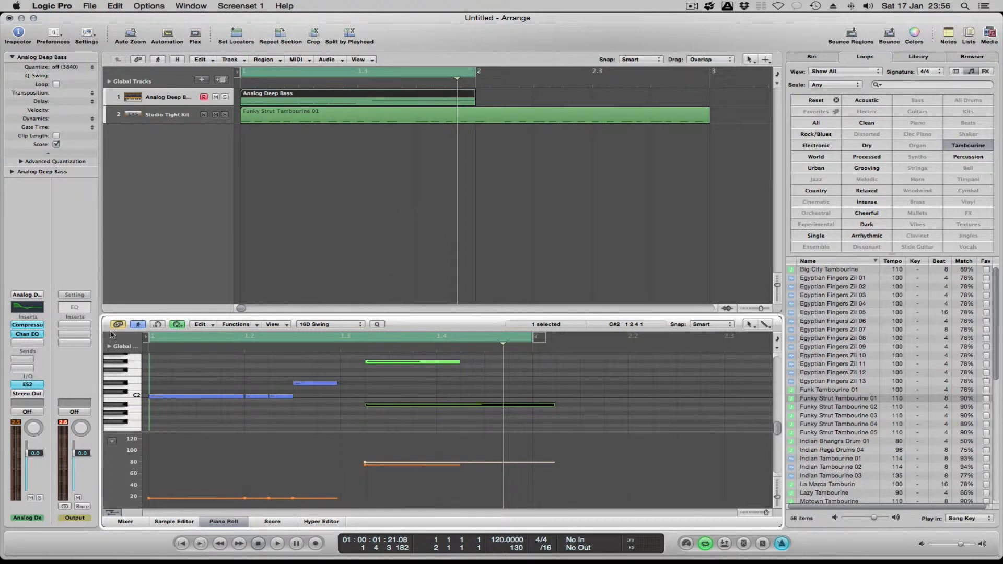
Toggle the Piano Roll's MIDI Out and select individual bass notes to compare selection with and without sound
{"action": "left_click", "coordinate": [177, 326]}
{"action": "left_click", "coordinate": [386, 362]}
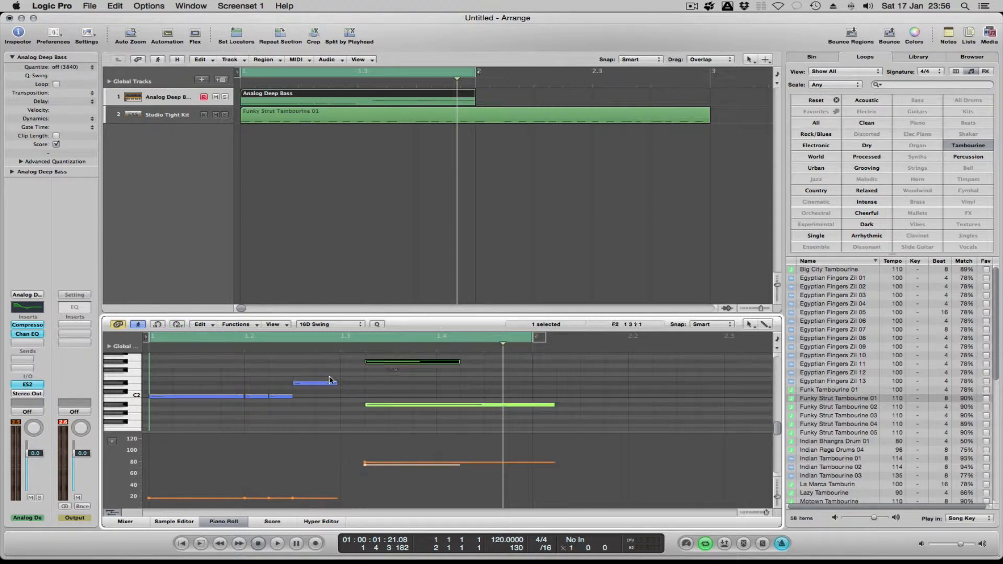
{"action": "left_click", "coordinate": [306, 384]}
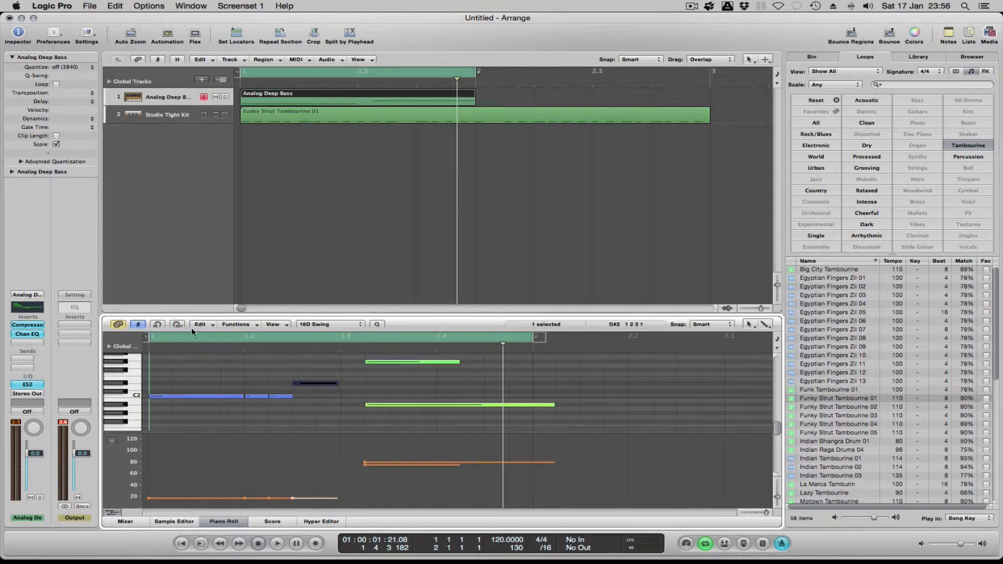
{"action": "left_click", "coordinate": [258, 396]}
{"action": "left_click", "coordinate": [279, 397]}
{"action": "left_click", "coordinate": [310, 384]}
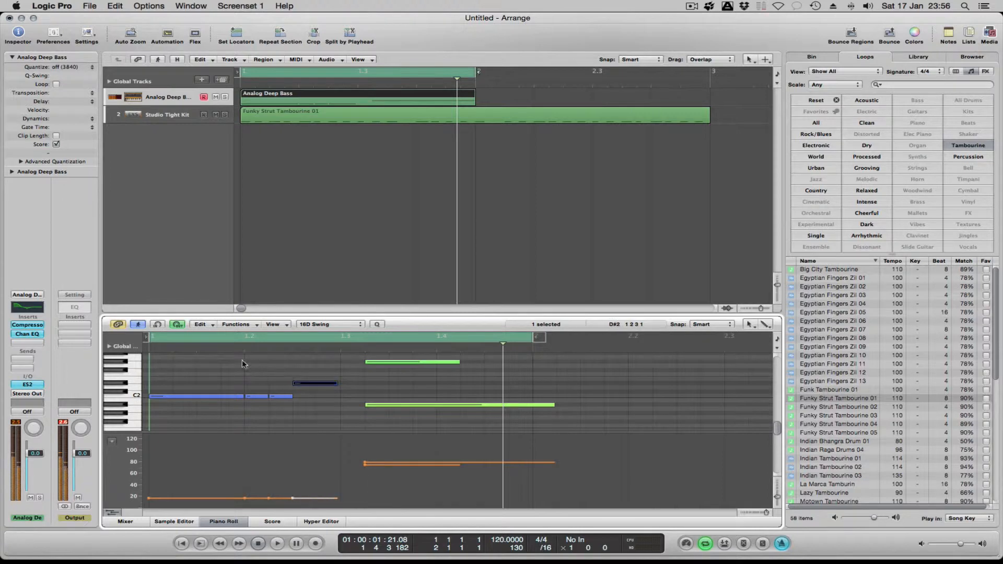
Copy the high note and paste it at the start of bar 2 and again just after 2.2
{"action": "left_click", "coordinate": [406, 364]}
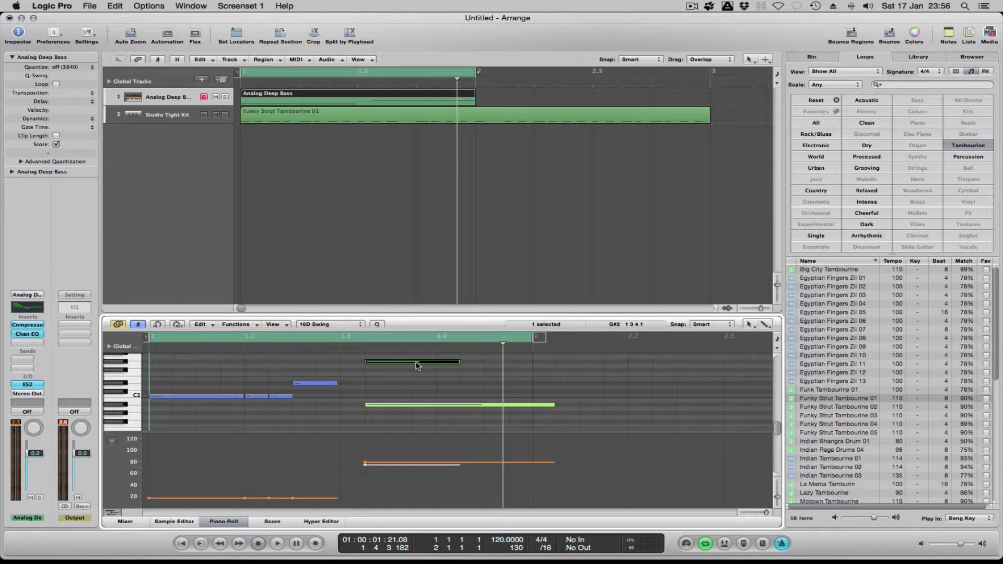
{"action": "left_click", "coordinate": [111, 8]}
{"action": "left_click", "coordinate": [133, 78]}
{"action": "left_click_drag", "start_coordinate": [504, 345], "coordinate": [532, 345]}
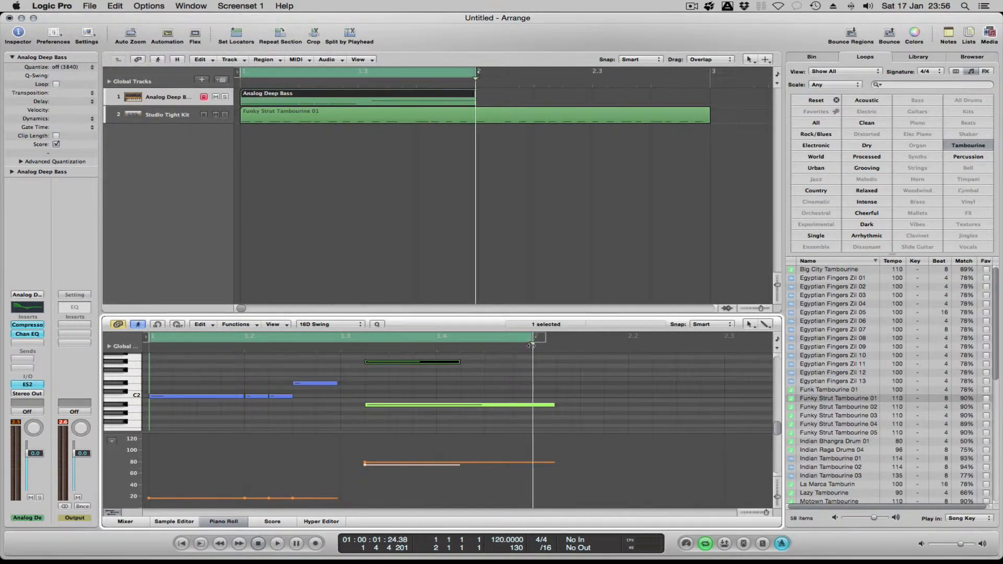
{"action": "left_click", "coordinate": [119, 6]}
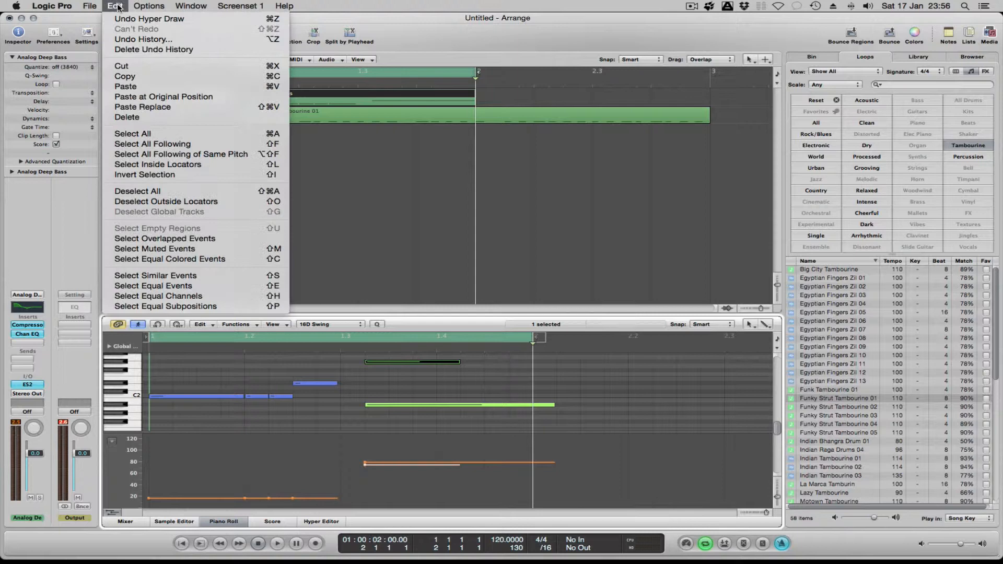
{"action": "left_click", "coordinate": [134, 90]}
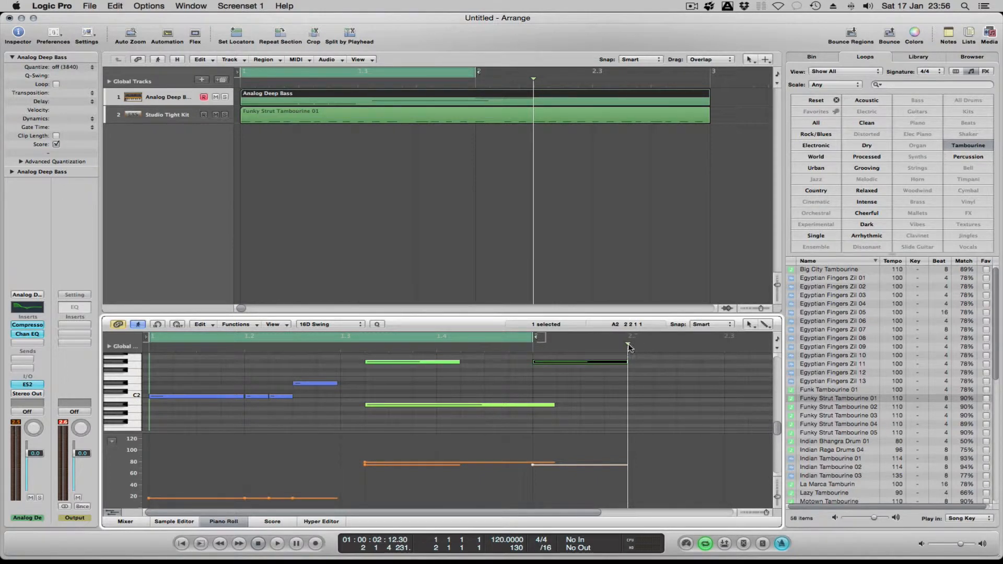
{"action": "left_click_drag", "start_coordinate": [630, 348], "coordinate": [653, 346]}
{"action": "key", "text": "super+v"}
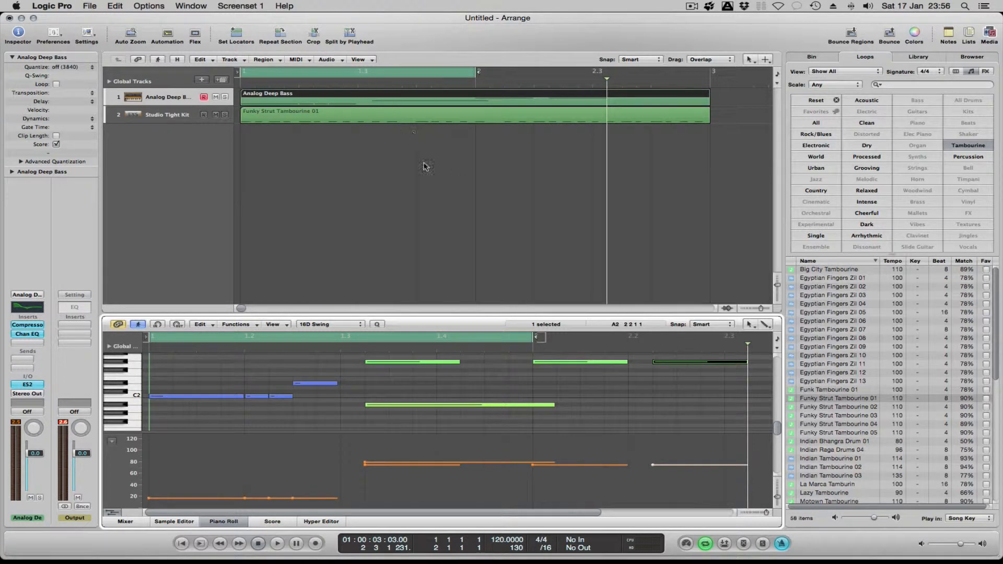
Copy the Analog Deep Bass region to bar 4, then duplicate it again at bar 6 on the same track
{"action": "left_click_drag", "start_coordinate": [761, 309], "coordinate": [758, 310]}
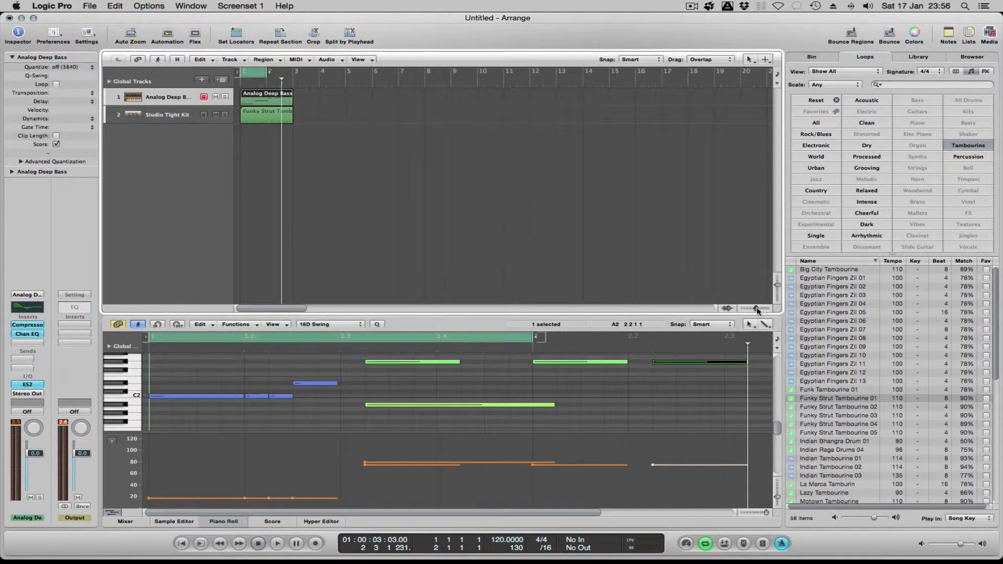
{"action": "left_click", "coordinate": [268, 97]}
{"action": "left_click_drag", "start_coordinate": [281, 83], "coordinate": [320, 84]}
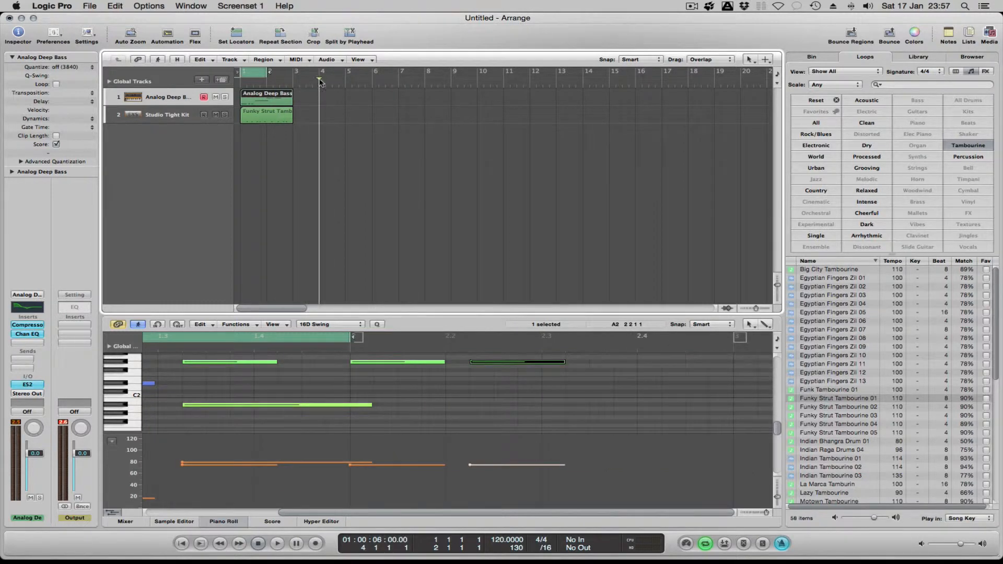
{"action": "key", "text": "super+v"}
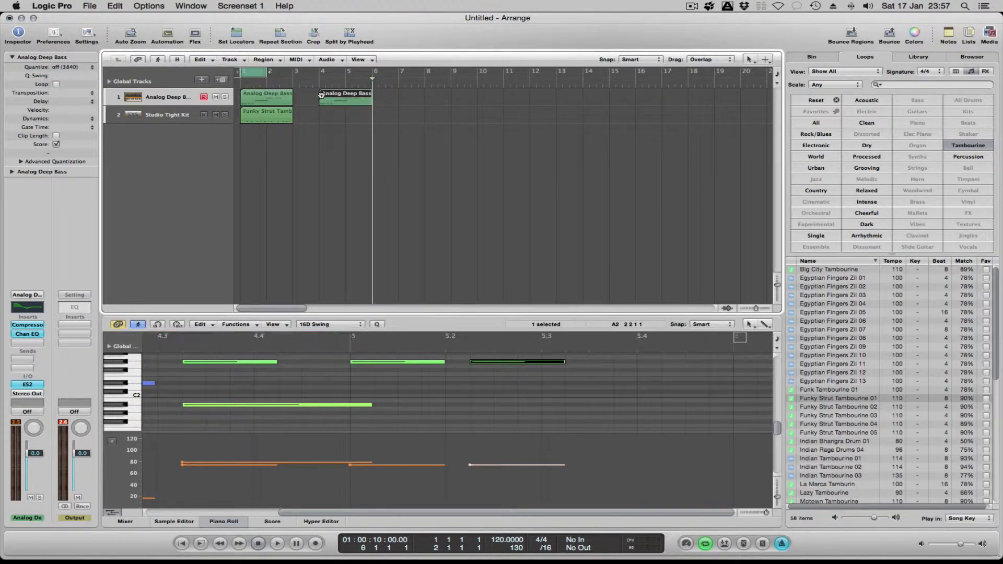
{"action": "left_click_drag", "start_coordinate": [338, 94], "coordinate": [394, 96]}
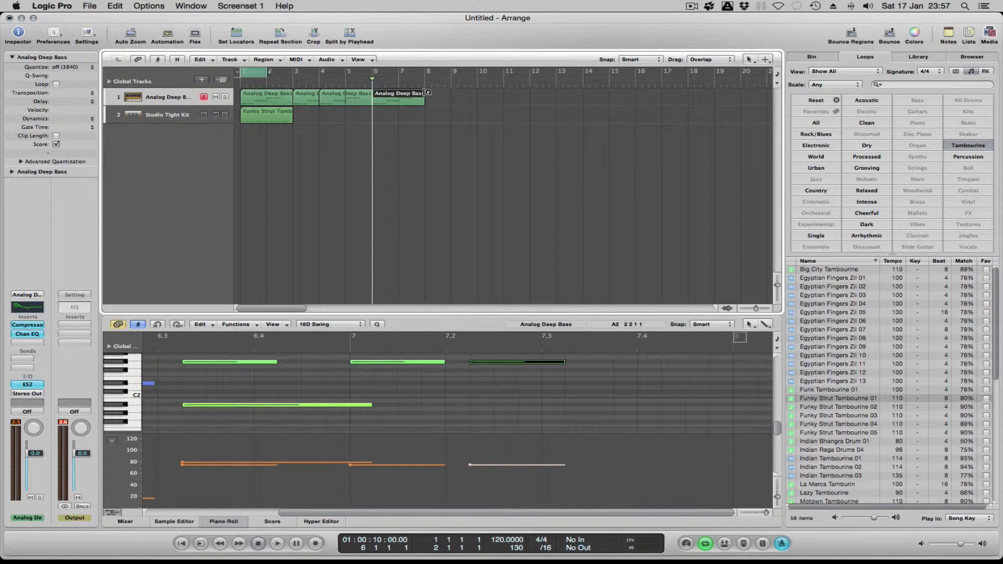
Loop the bass region at bar 6 out to about bar 12 and place a copy of the first region just before bar 12
{"action": "left_click_drag", "start_coordinate": [427, 93], "coordinate": [533, 98]}
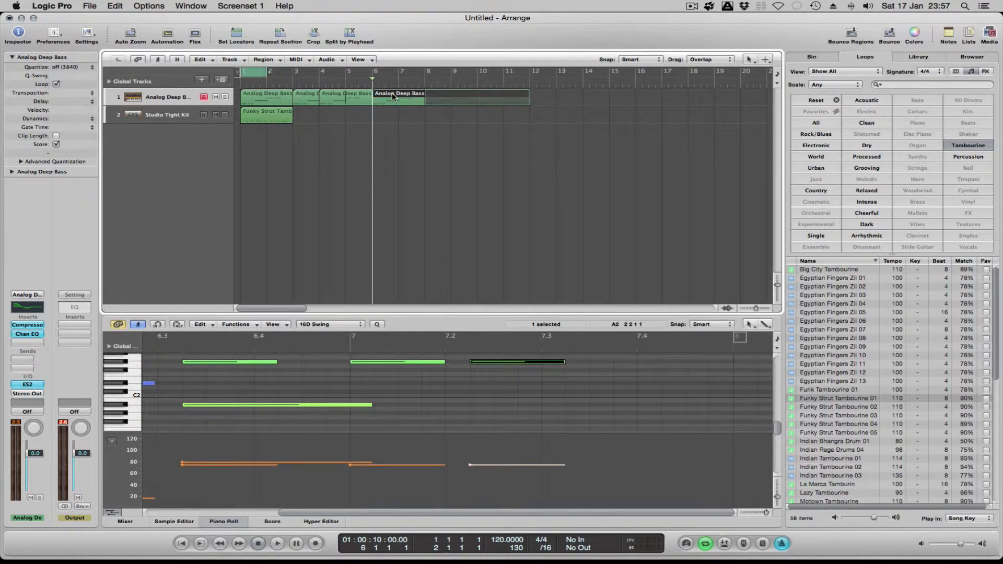
{"action": "left_click_drag", "start_coordinate": [255, 92], "coordinate": [531, 97]}
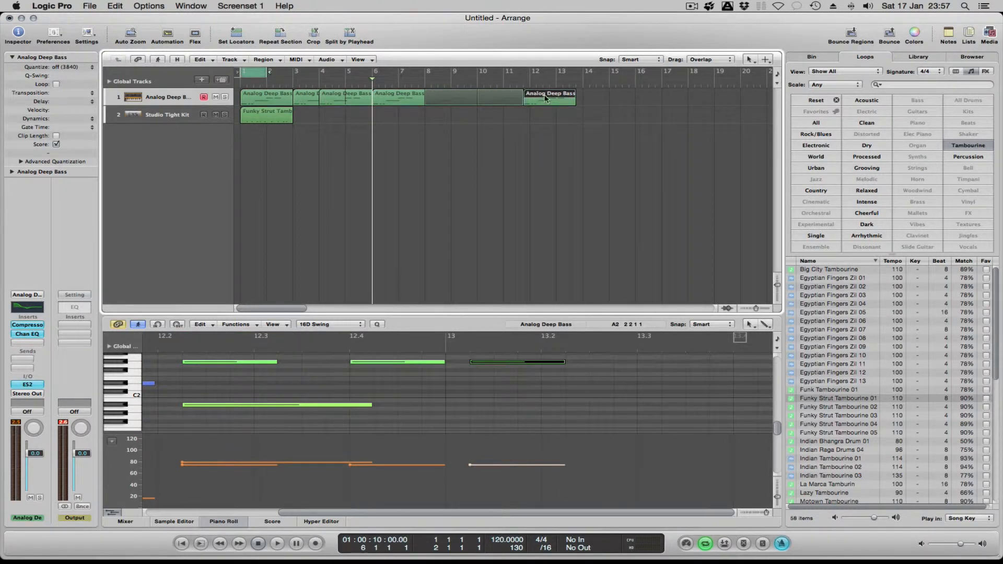
{"action": "left_click", "coordinate": [275, 95]}
{"action": "left_click", "coordinate": [543, 94]}
Cut the Funky Strut Tambourine 01 region from the Studio Tight Kit track
{"action": "left_click", "coordinate": [267, 115]}
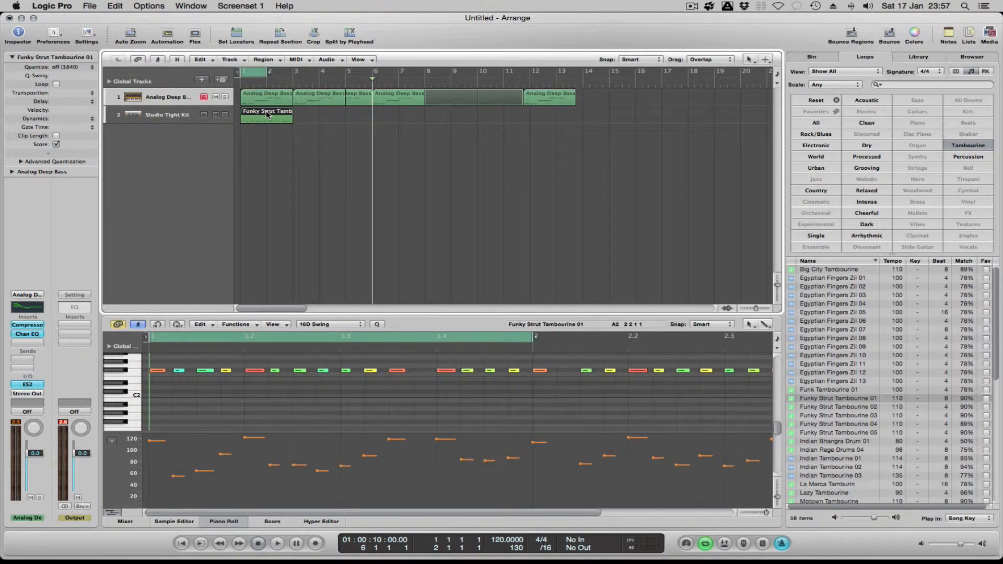
{"action": "left_click", "coordinate": [112, 6]}
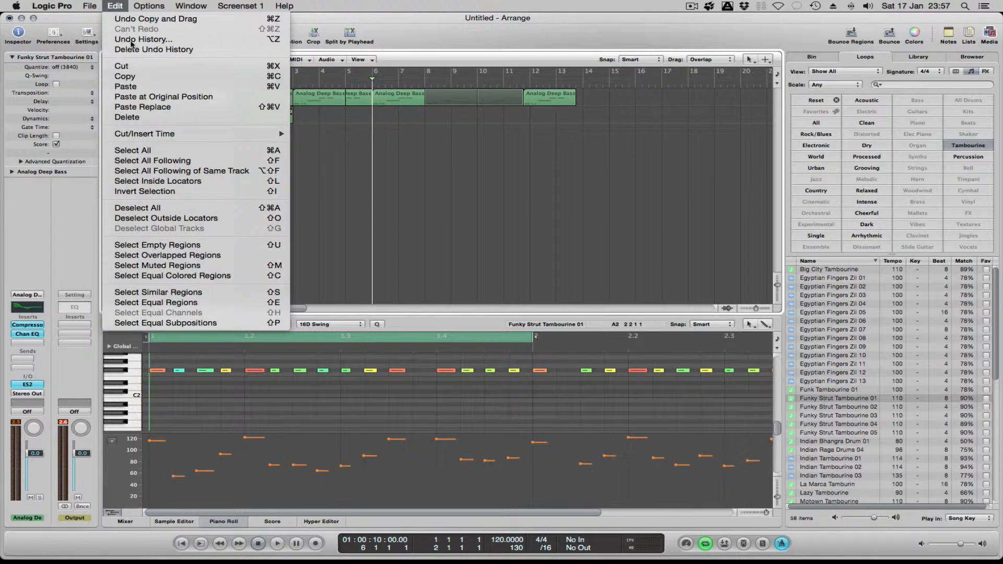
{"action": "left_click", "coordinate": [146, 77]}
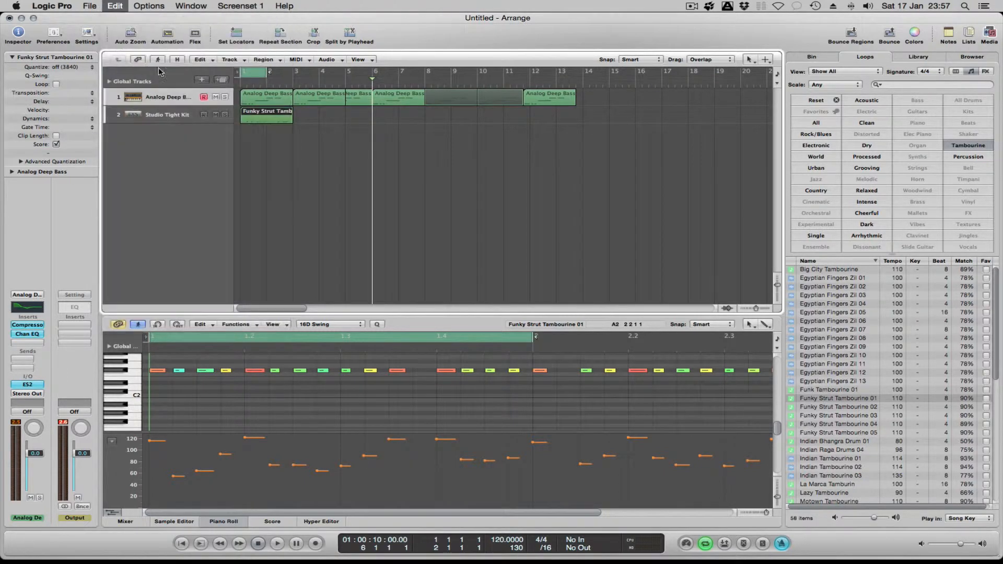
{"action": "key", "text": "Delete"}
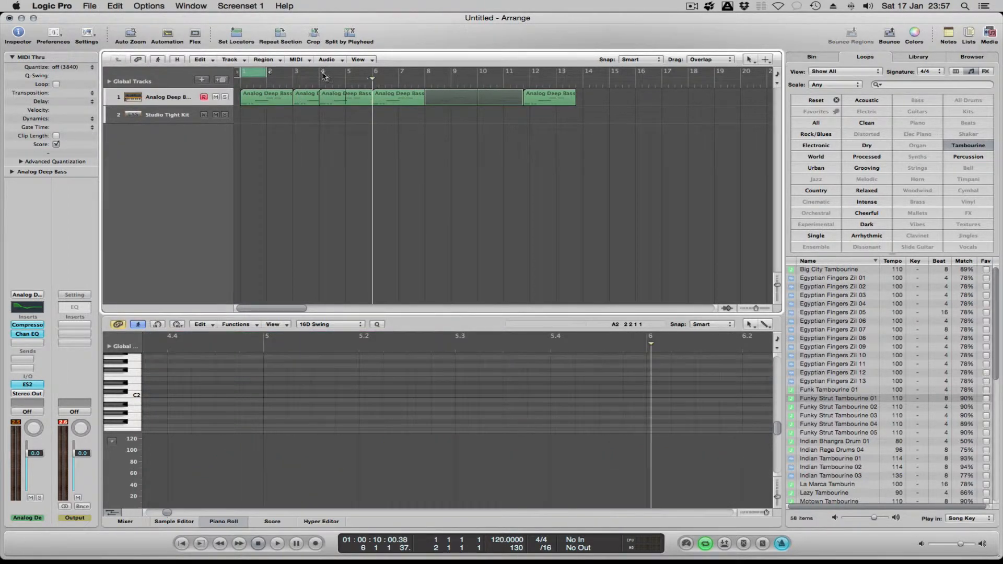
Paste the tambourine region at bar 6 and move it from the bass track down to the Studio Tight Kit track
{"action": "left_click", "coordinate": [119, 6]}
{"action": "left_click", "coordinate": [119, 6]}
{"action": "left_click", "coordinate": [116, 6]}
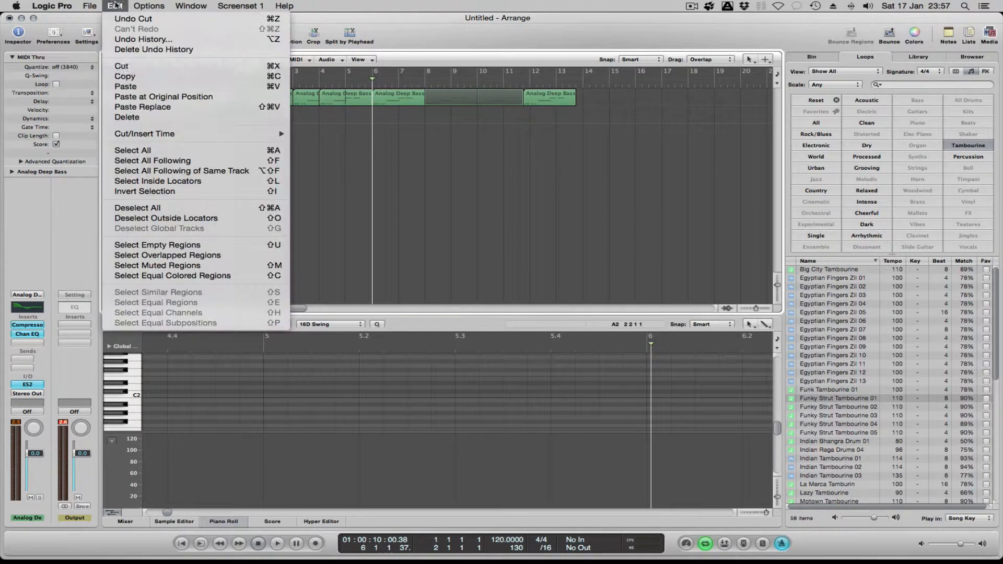
{"action": "left_click", "coordinate": [126, 86]}
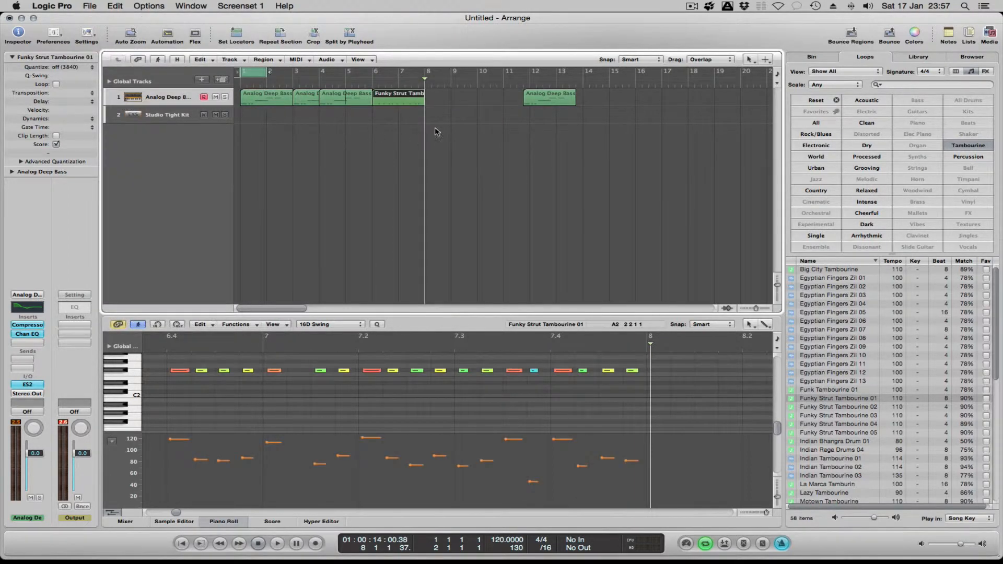
{"action": "left_click_drag", "start_coordinate": [401, 96], "coordinate": [402, 111]}
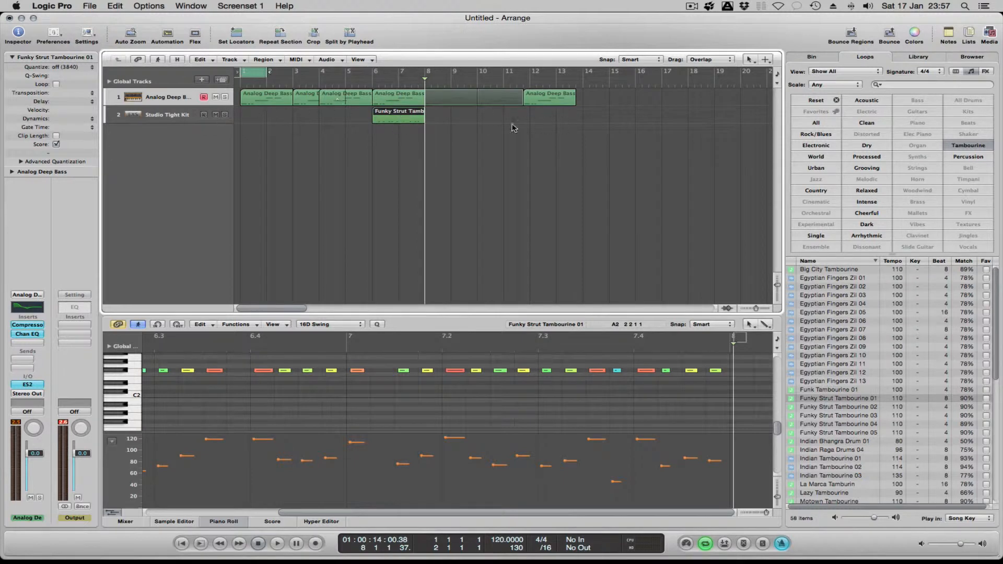
Make Studio Tight Kit the selected track and paste the tambourine region directly onto it at the playhead
{"action": "left_click", "coordinate": [173, 116]}
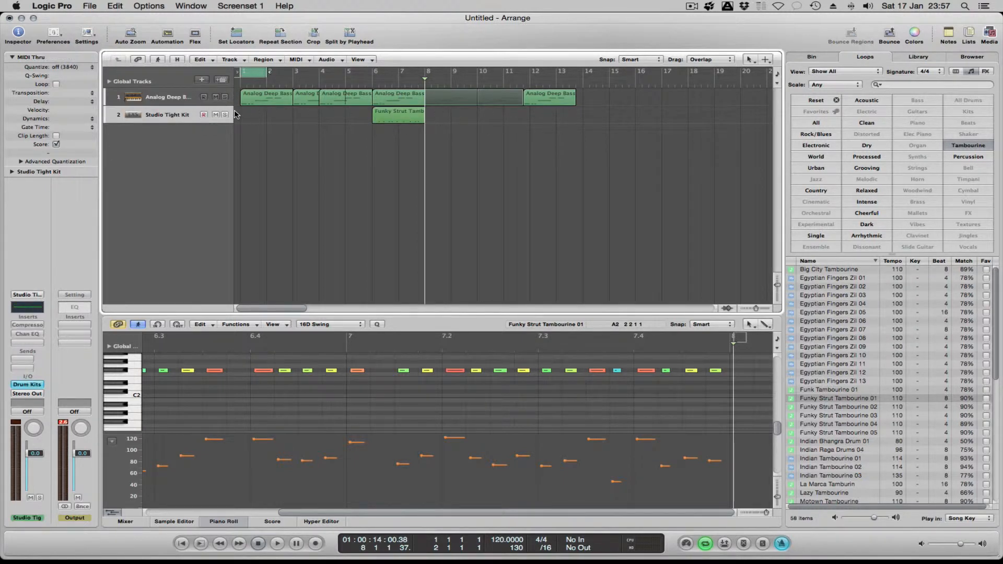
{"action": "key", "text": "super+v"}
{"action": "key", "text": "super+v"}
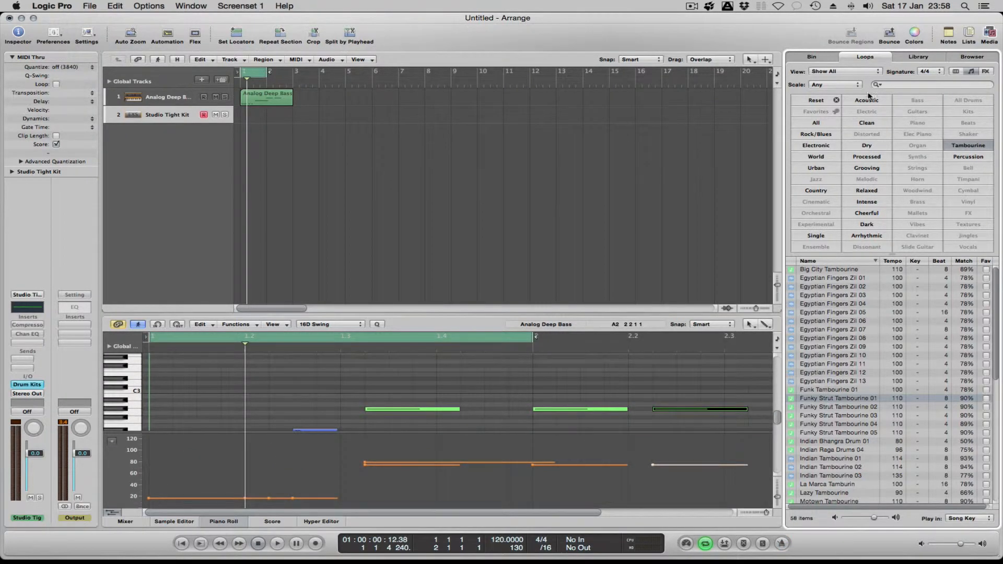
Reset the loop browser's filters and narrow the loops to Beats in the Urban genre
{"action": "left_click", "coordinate": [836, 101]}
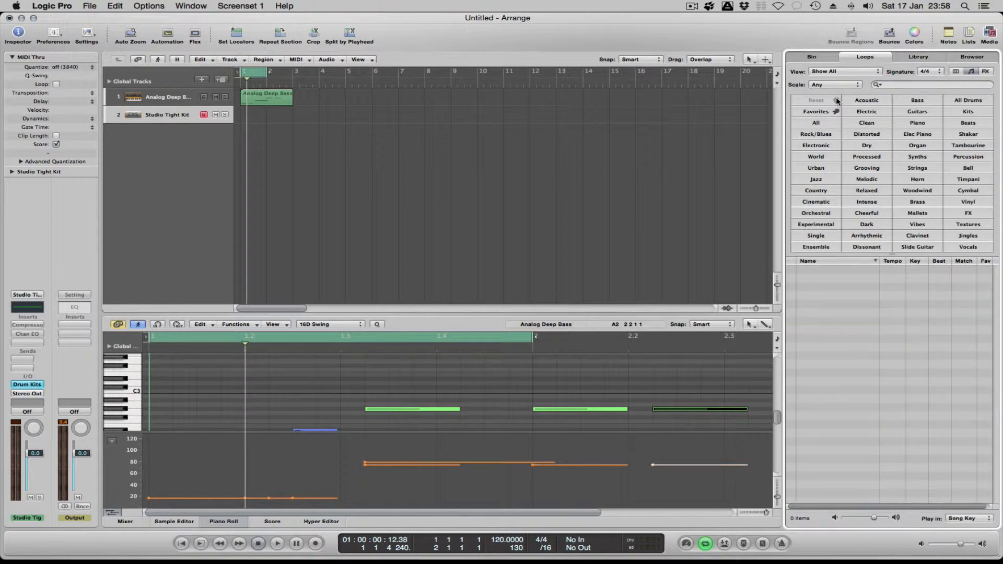
{"action": "left_click", "coordinate": [939, 54]}
{"action": "left_click", "coordinate": [867, 57]}
{"action": "left_click", "coordinate": [968, 123]}
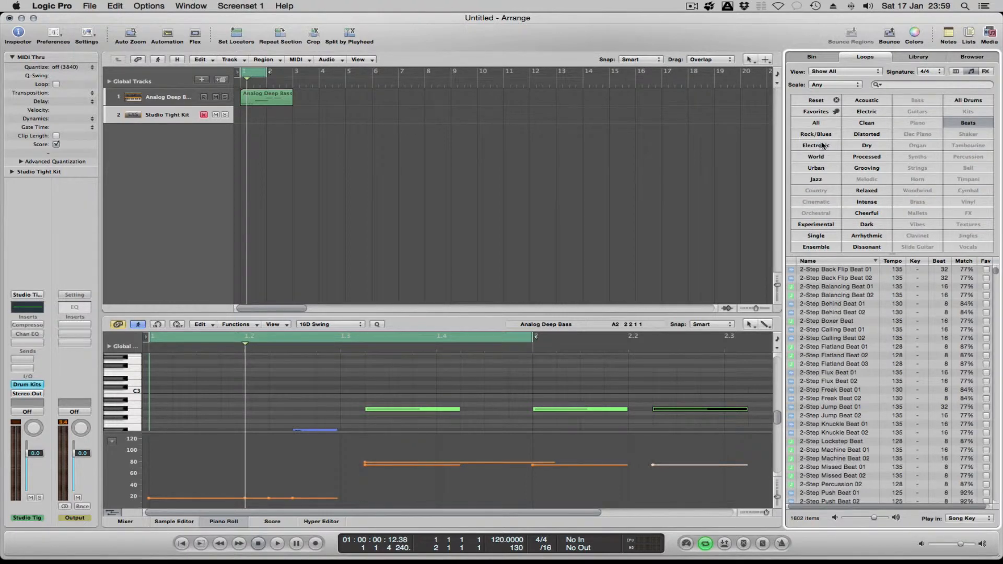
{"action": "left_click", "coordinate": [820, 169]}
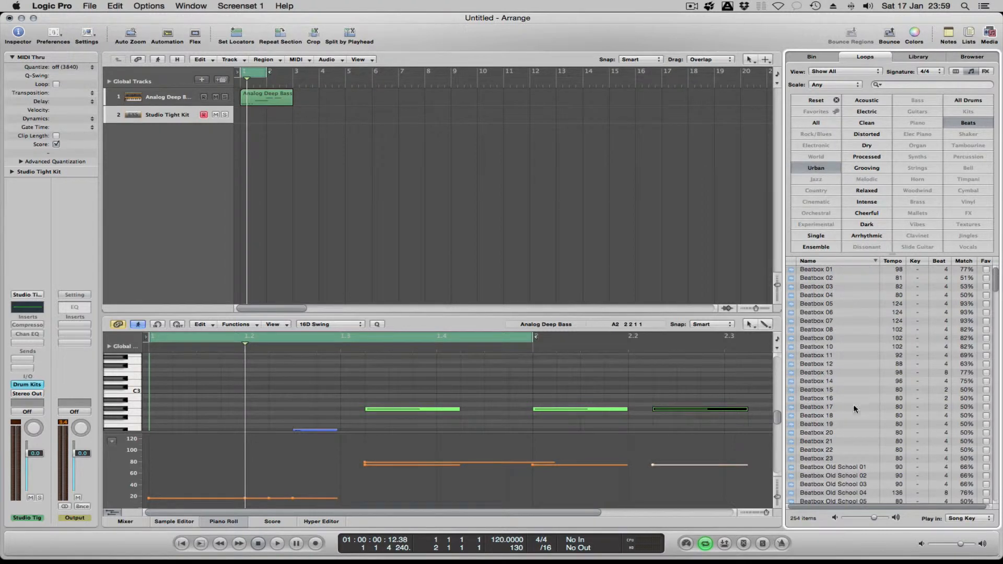
Sort the loops by match with the highest percentage first and audition Breaks Tiny Funk Beat 02
{"action": "scroll", "coordinate": [855, 408], "scroll_direction": "down", "scroll_amount": 6}
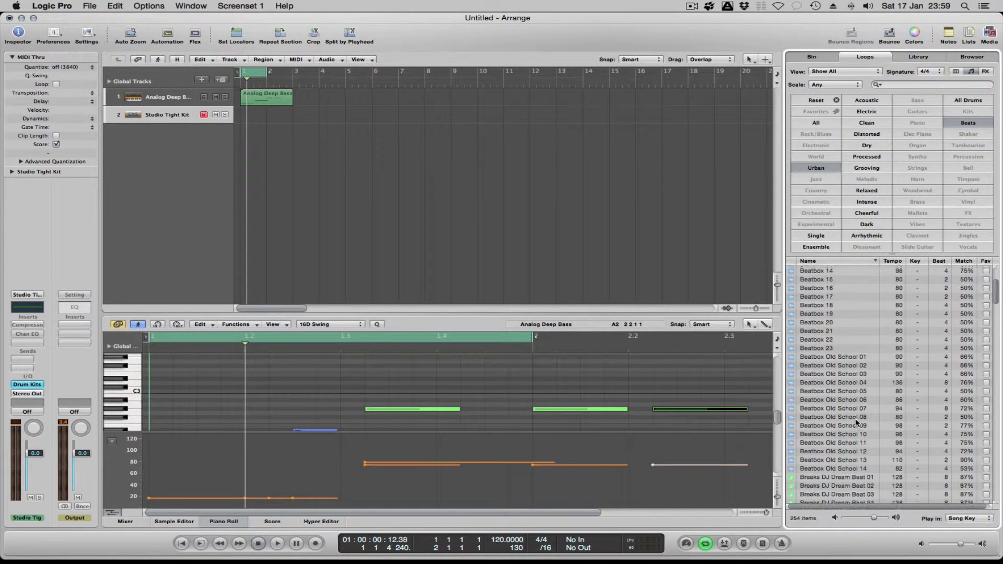
{"action": "scroll", "coordinate": [857, 422], "scroll_direction": "down", "scroll_amount": 4}
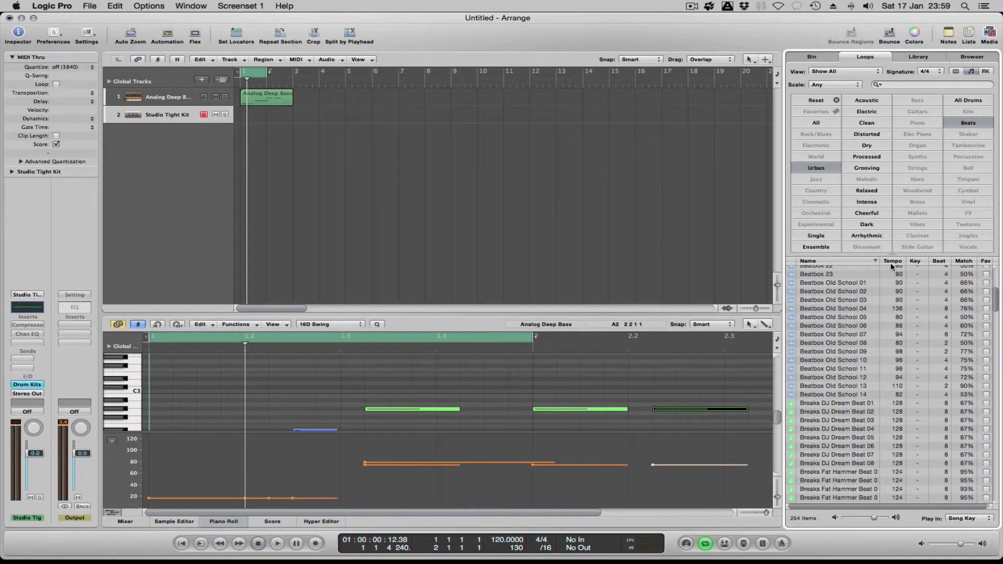
{"action": "left_click", "coordinate": [966, 261]}
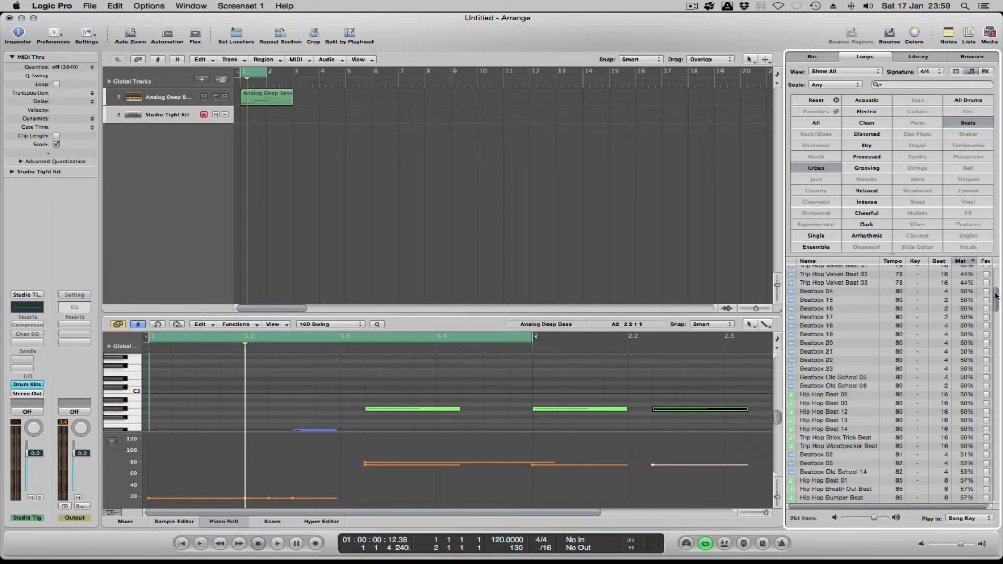
{"action": "left_click_drag", "start_coordinate": [996, 296], "coordinate": [998, 264]}
{"action": "left_click", "coordinate": [968, 261]}
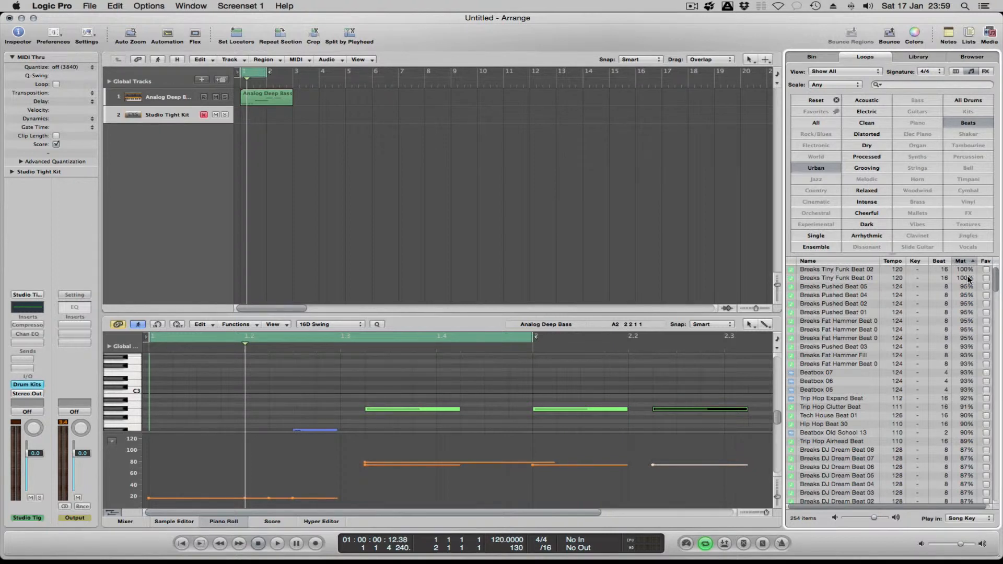
{"action": "left_click", "coordinate": [838, 271]}
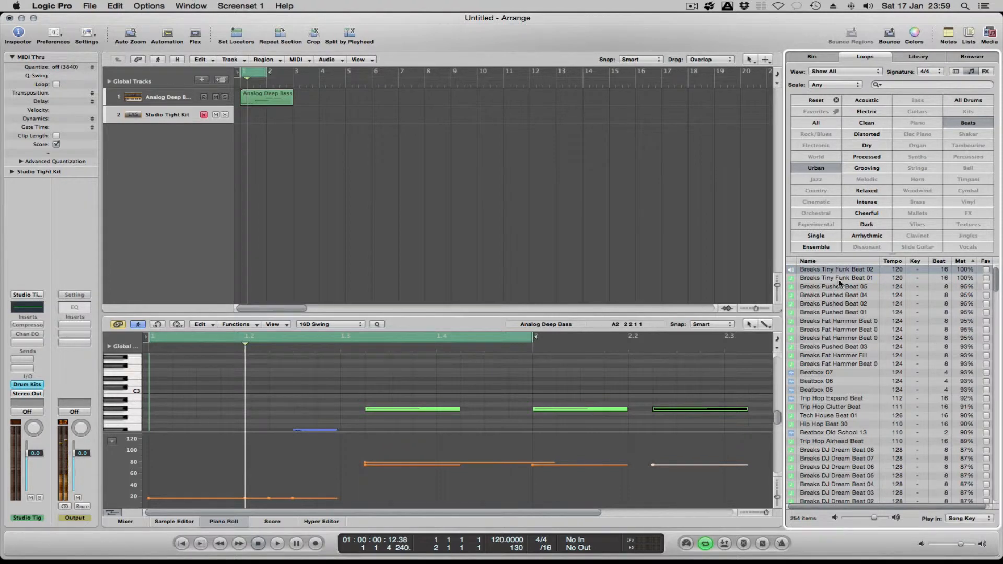
Audition more Urban beats in the loop list, including Breaks Pushed Beat 04, Beatbox 07 and Hip Hop Little Beat 01
{"action": "left_click", "coordinate": [839, 279]}
{"action": "left_click", "coordinate": [838, 287]}
{"action": "left_click", "coordinate": [836, 296]}
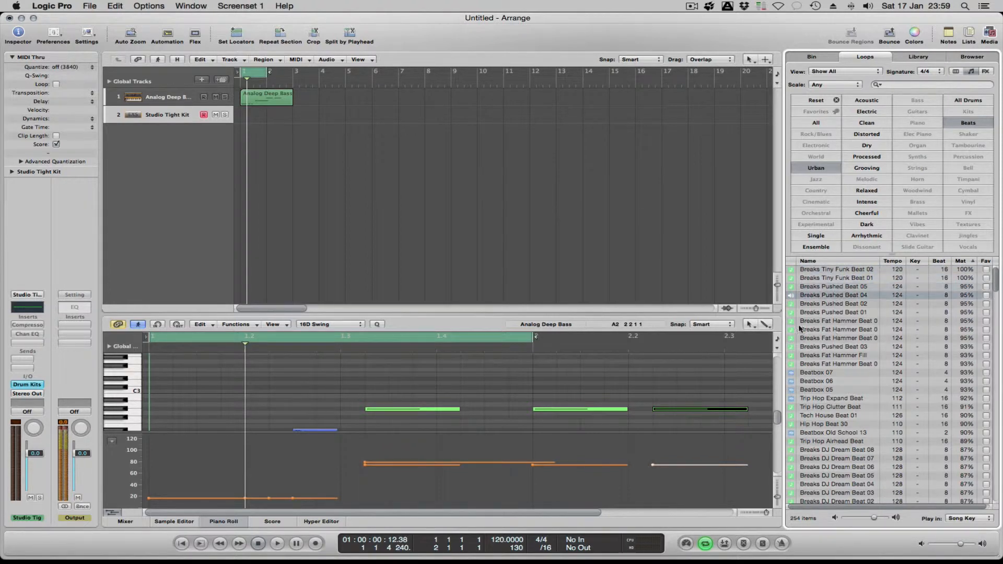
{"action": "left_click", "coordinate": [816, 373]}
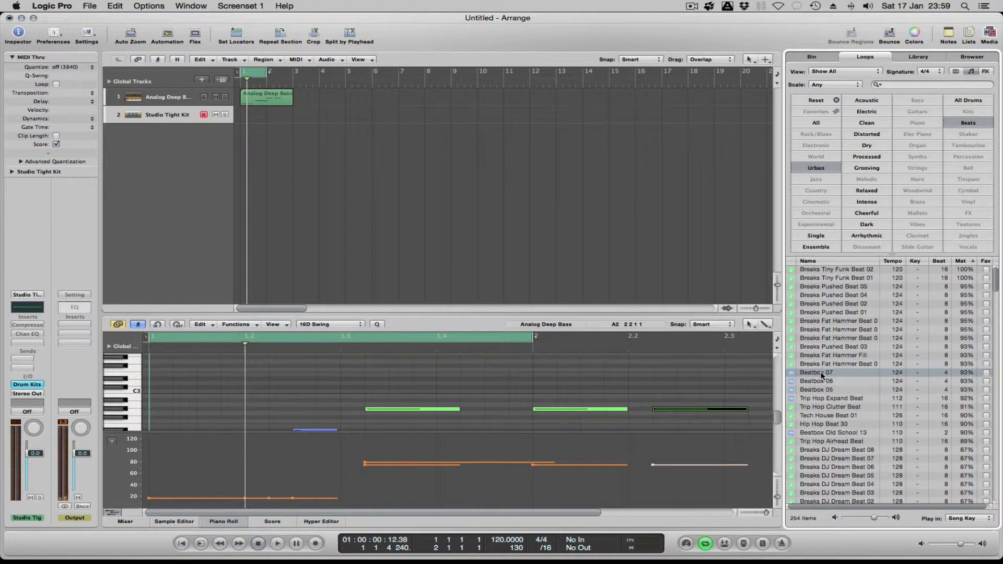
{"action": "scroll", "coordinate": [816, 439], "scroll_direction": "down", "scroll_amount": 3}
{"action": "scroll", "coordinate": [817, 439], "scroll_direction": "down", "scroll_amount": 7}
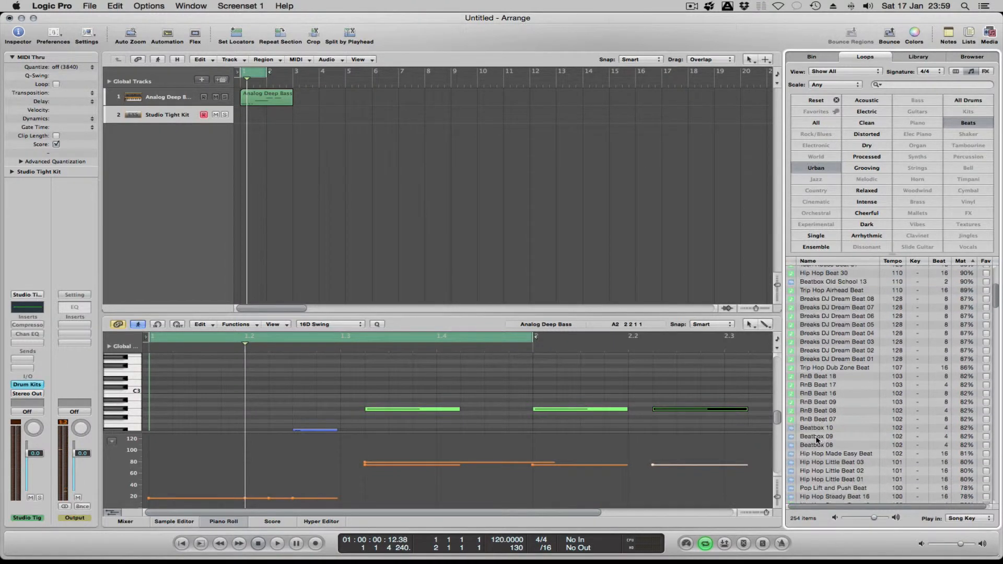
{"action": "left_click", "coordinate": [818, 425]}
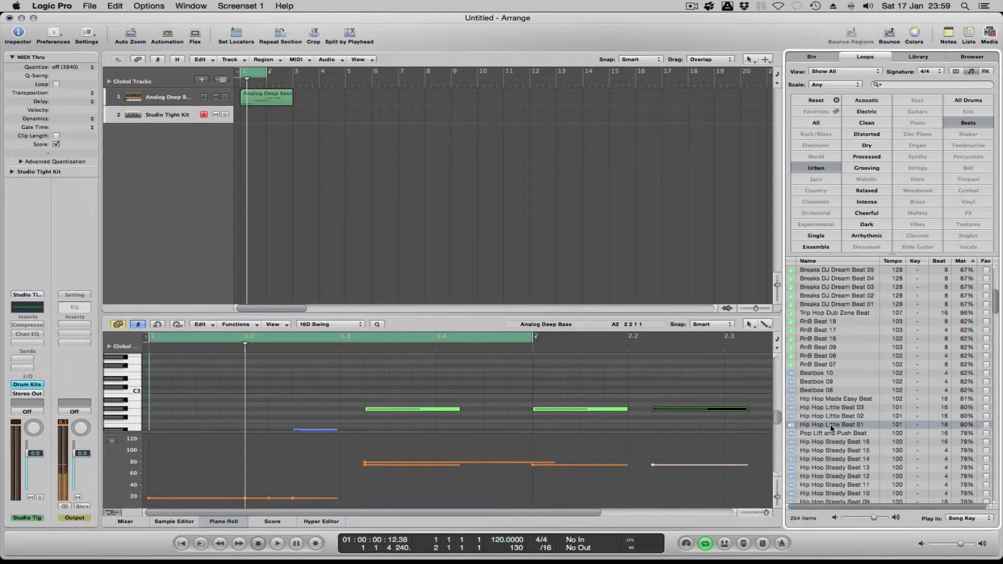
Place Hip Hop Little Beat 01 at bar 1 on a new track and play it with the Analog Deep Bass track muted
{"action": "left_click_drag", "start_coordinate": [830, 427], "coordinate": [260, 178]}
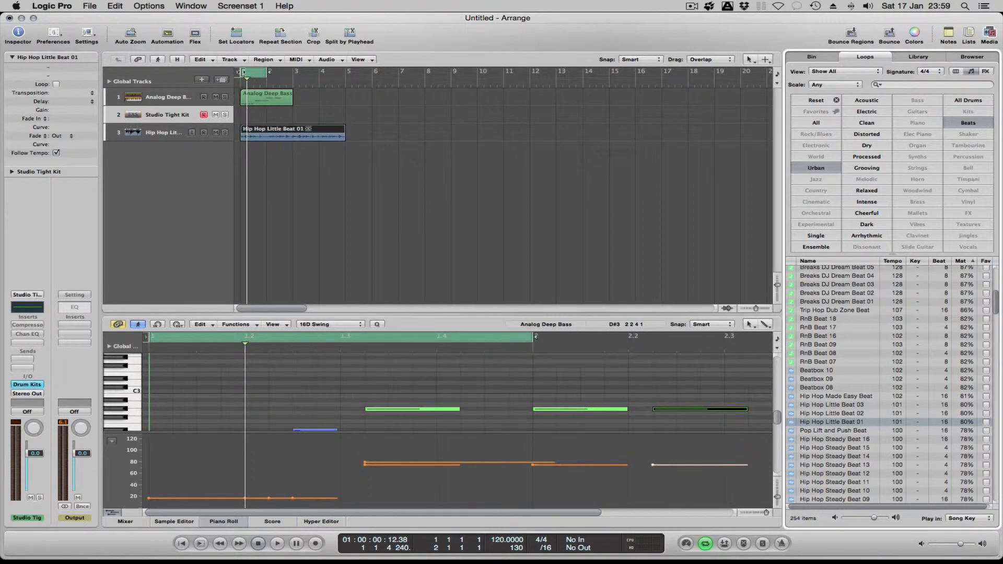
{"action": "left_click", "coordinate": [216, 98]}
{"action": "key", "text": "space"}
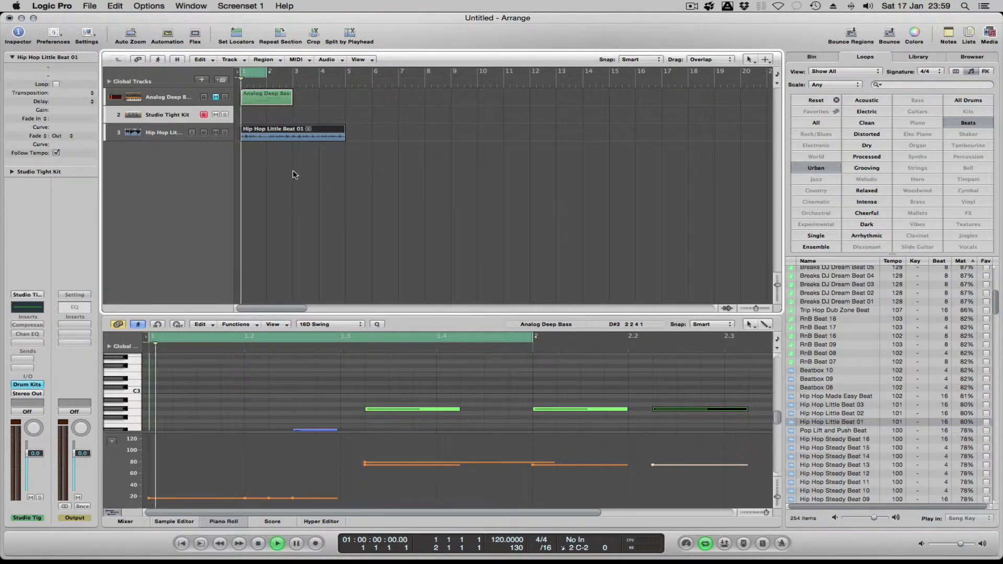
{"action": "key", "text": "space"}
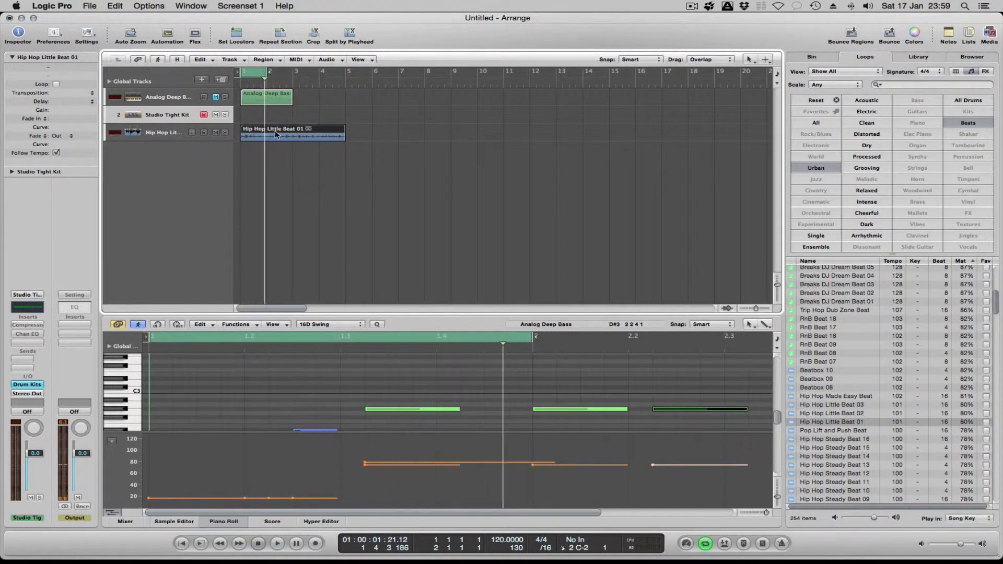
Open the Hip Hop Little Beat 01 region in the Sample Editor and copy the region to bar 5
{"action": "double_click", "coordinate": [275, 130]}
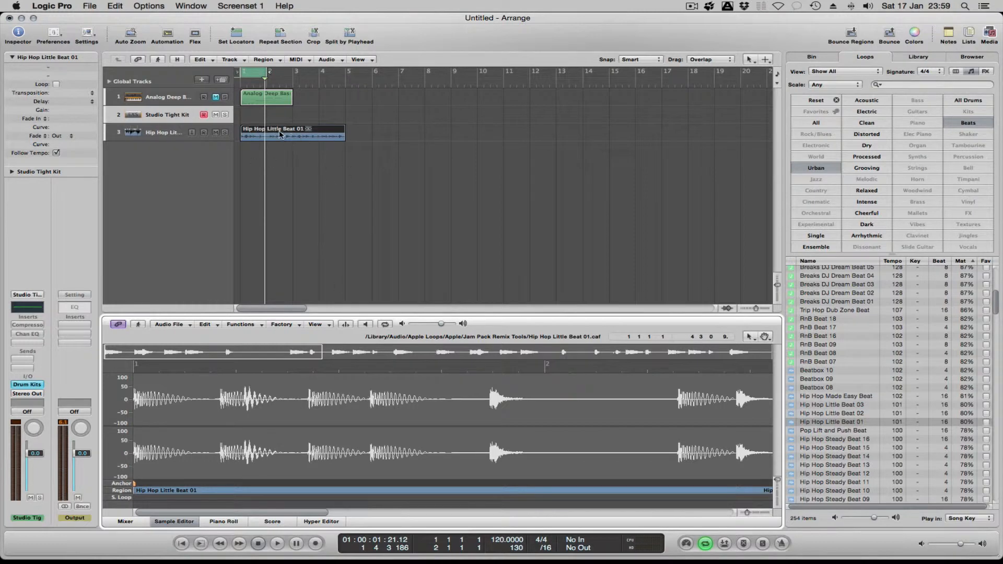
{"action": "left_click_drag", "start_coordinate": [276, 130], "coordinate": [381, 131]}
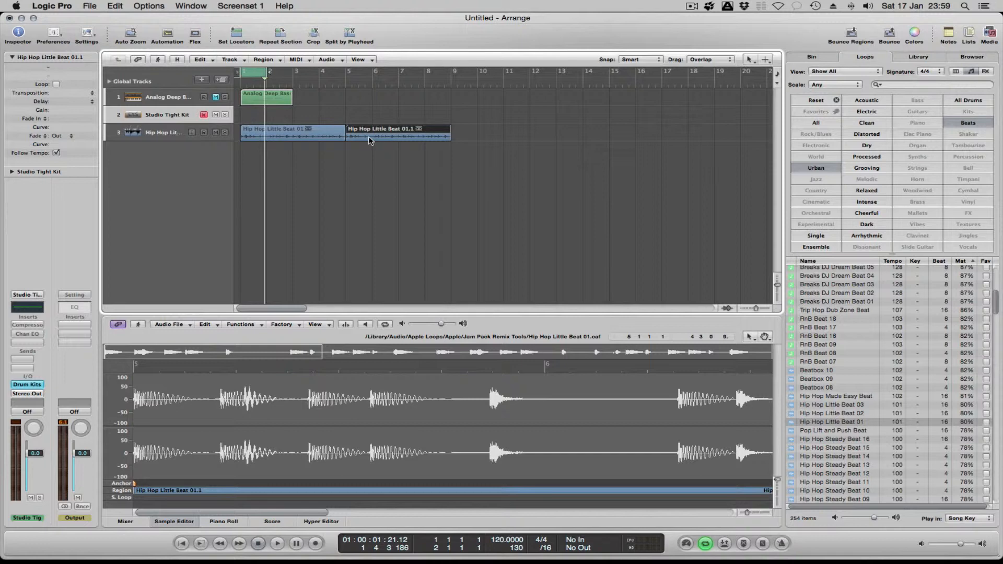
{"action": "mouse_move", "coordinate": [454, 128]}
{"action": "left_mouse_down"}
{"action": "mouse_move", "coordinate": [606, 134]}
{"action": "mouse_move", "coordinate": [453, 129]}
{"action": "left_mouse_up"}
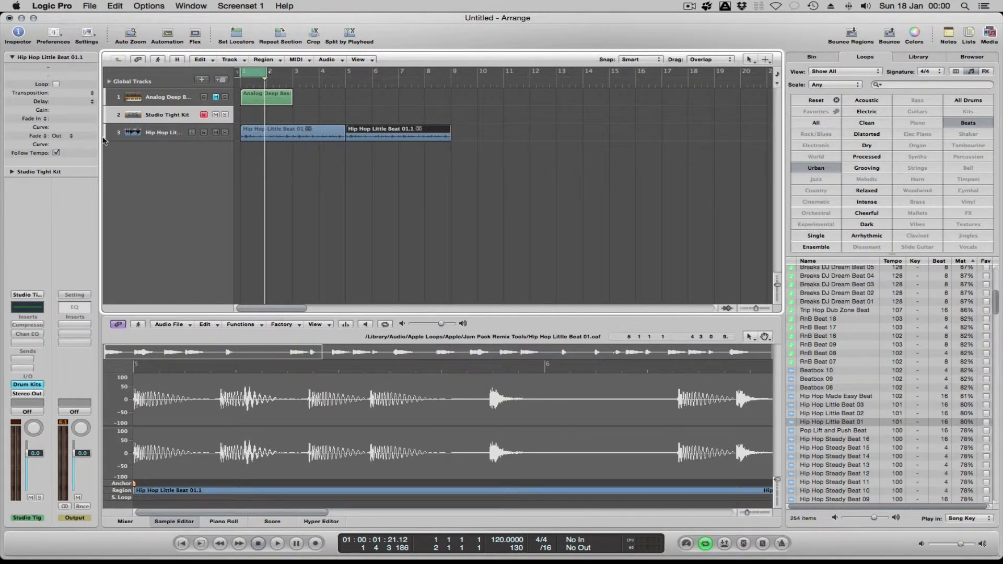
Make the hip hop beat track much taller and loop its copied region out to about bar 13
{"action": "left_click_drag", "start_coordinate": [106, 140], "coordinate": [107, 259]}
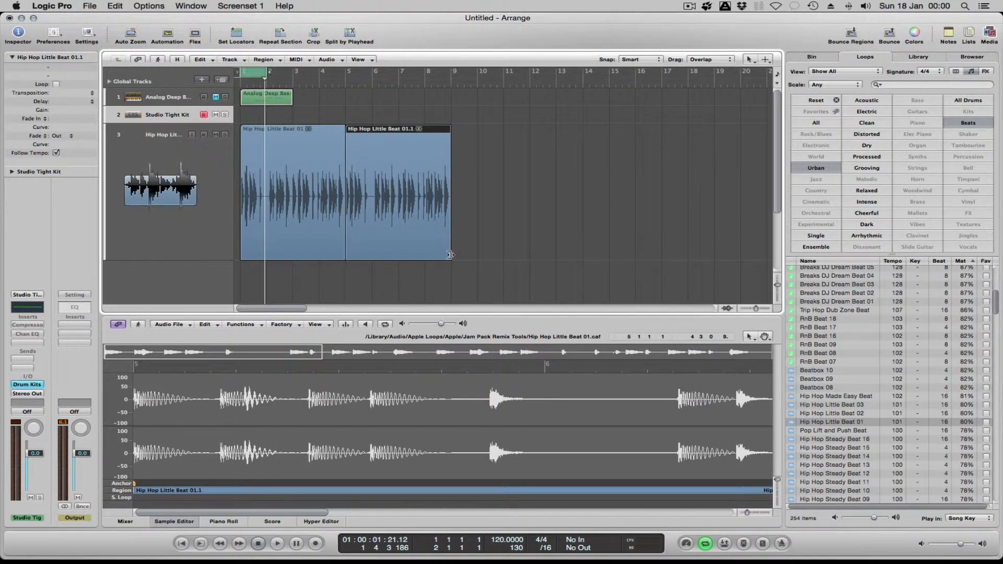
{"action": "mouse_move", "coordinate": [473, 255]}
{"action": "left_mouse_down"}
{"action": "mouse_move", "coordinate": [676, 260]}
{"action": "mouse_move", "coordinate": [405, 253]}
{"action": "mouse_move", "coordinate": [533, 252]}
{"action": "mouse_move", "coordinate": [455, 252]}
{"action": "left_mouse_up"}
{"action": "left_click_drag", "start_coordinate": [454, 129], "coordinate": [567, 139]}
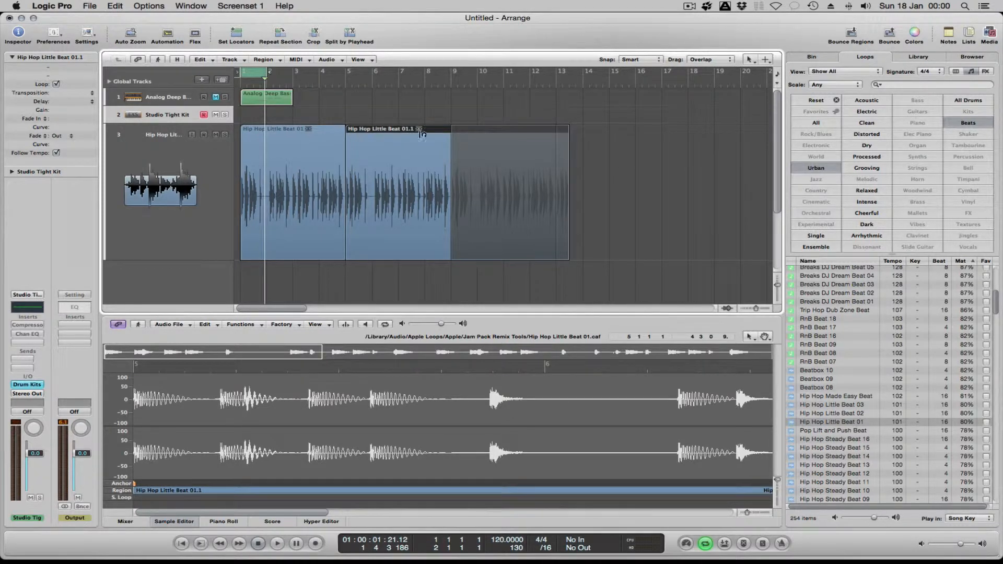
Turn looping off and back on for the copied beat region so it repeats to the project end, and check its full extent
{"action": "left_click", "coordinate": [56, 84]}
{"action": "left_click", "coordinate": [56, 84]}
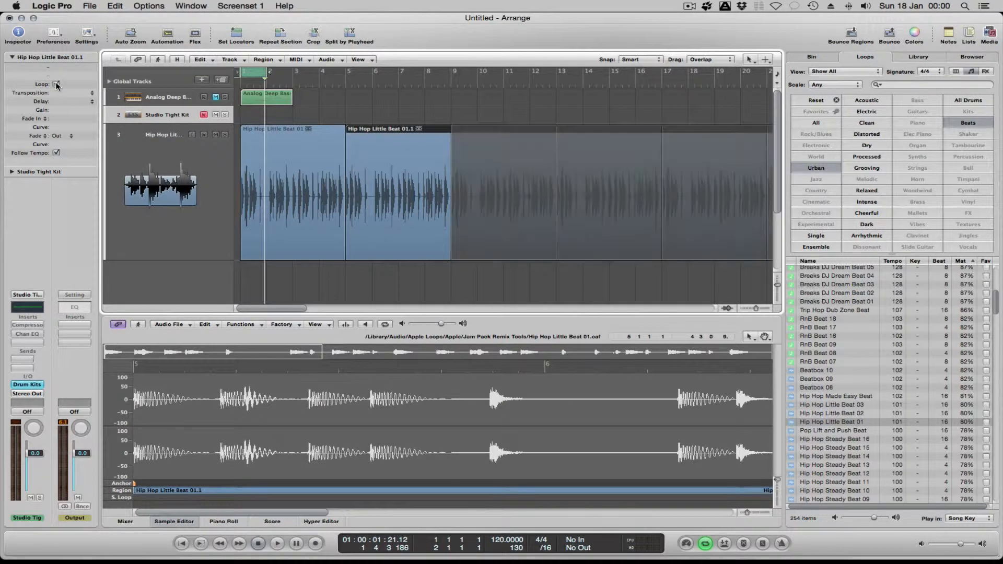
{"action": "scroll", "coordinate": [605, 183], "scroll_direction": "right", "scroll_amount": 15}
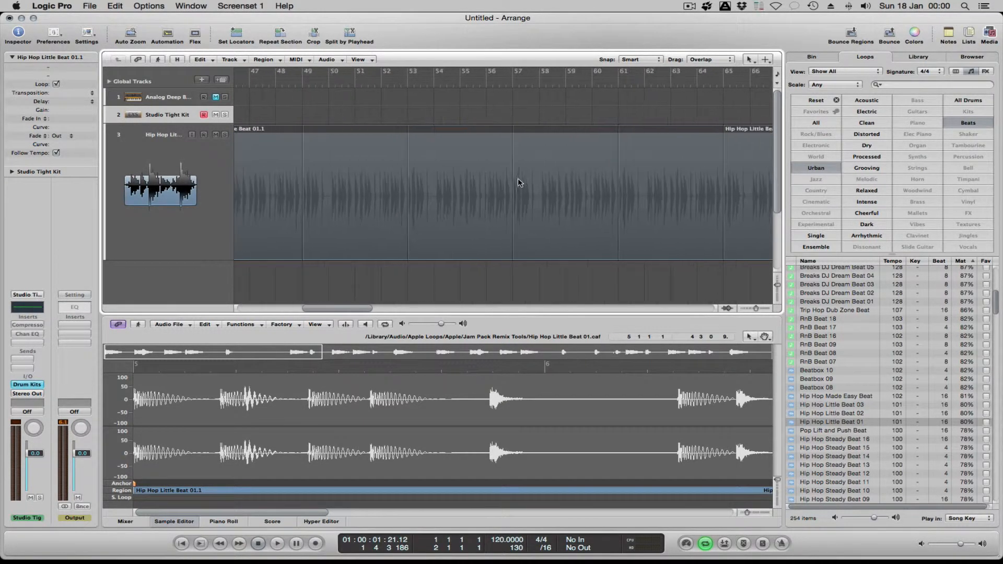
{"action": "scroll", "coordinate": [441, 167], "scroll_direction": "right", "scroll_amount": 12}
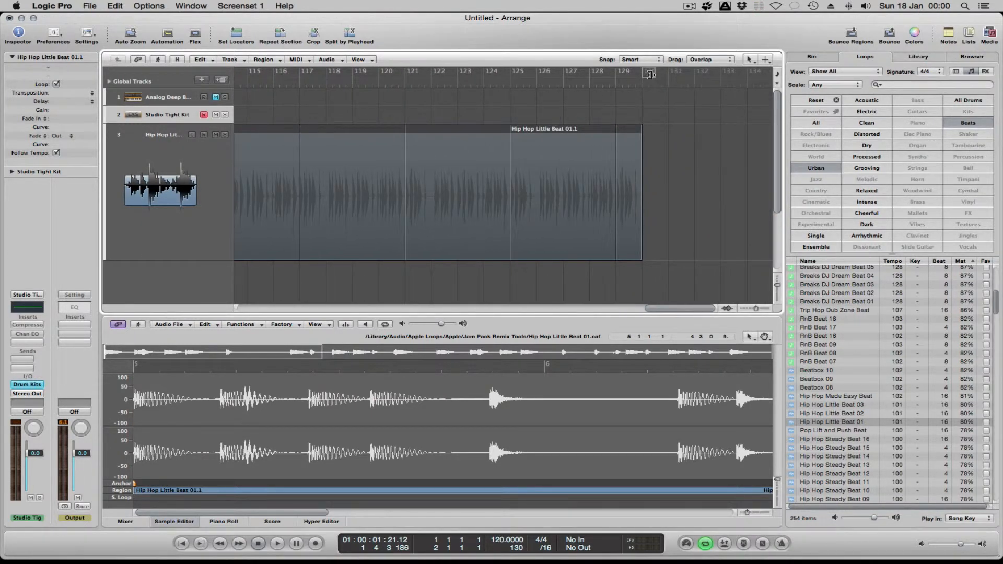
Shorten the project by moving its end marker back to bar 85
{"action": "left_click_drag", "start_coordinate": [651, 75], "coordinate": [313, 74]}
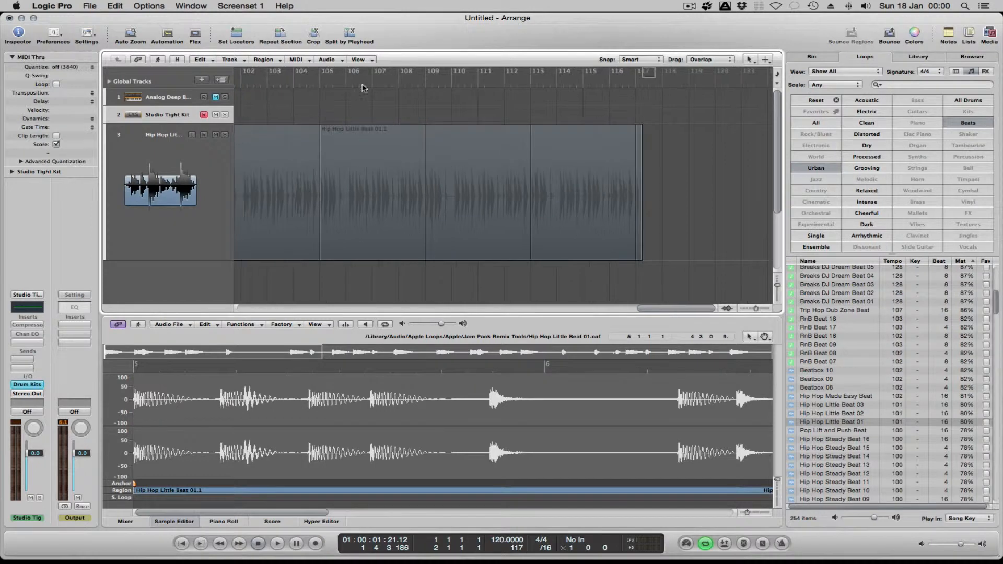
{"action": "left_click_drag", "start_coordinate": [646, 72], "coordinate": [545, 73]}
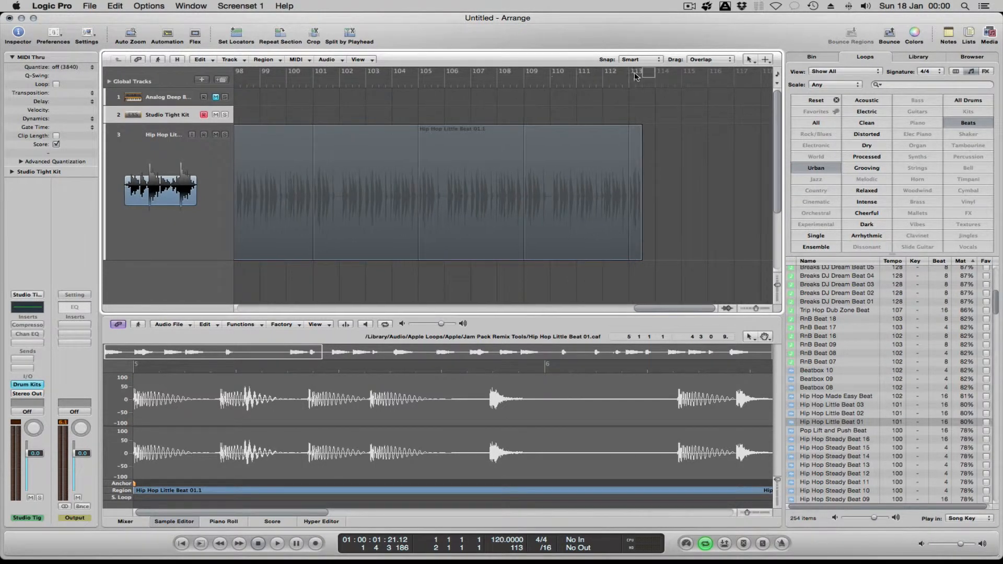
{"action": "left_click_drag", "start_coordinate": [635, 76], "coordinate": [244, 95]}
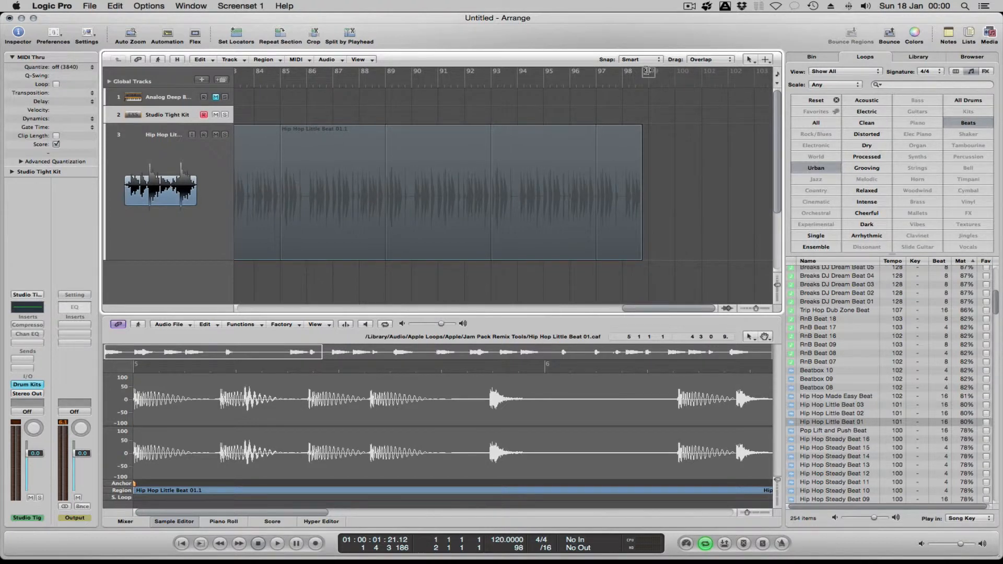
{"action": "left_click_drag", "start_coordinate": [648, 72], "coordinate": [305, 75]}
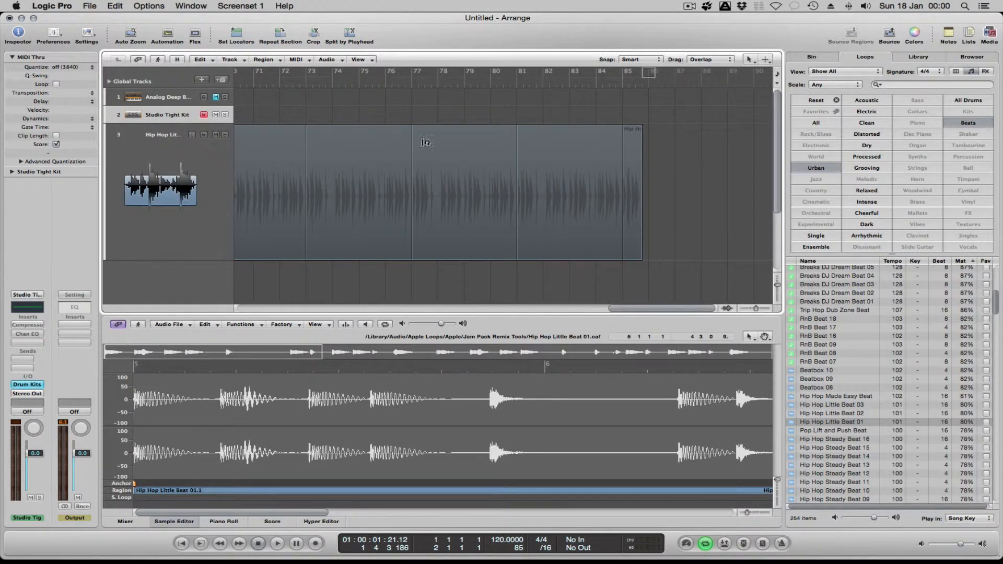
{"action": "scroll", "coordinate": [457, 142], "scroll_direction": "left", "scroll_amount": 20}
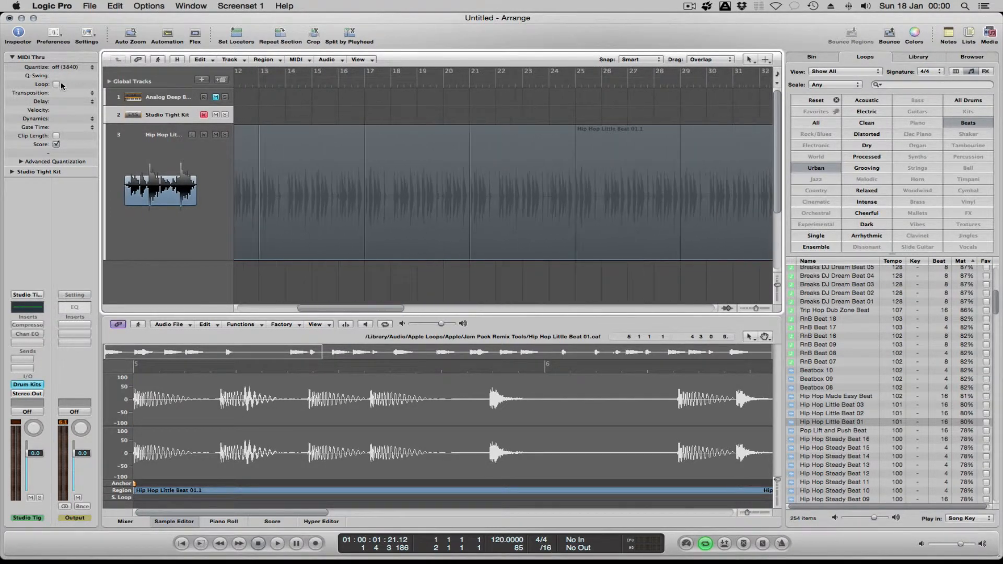
Delete the hip hop beat track together with its regions, and delete the Studio Tight Kit track
{"action": "left_click", "coordinate": [151, 134]}
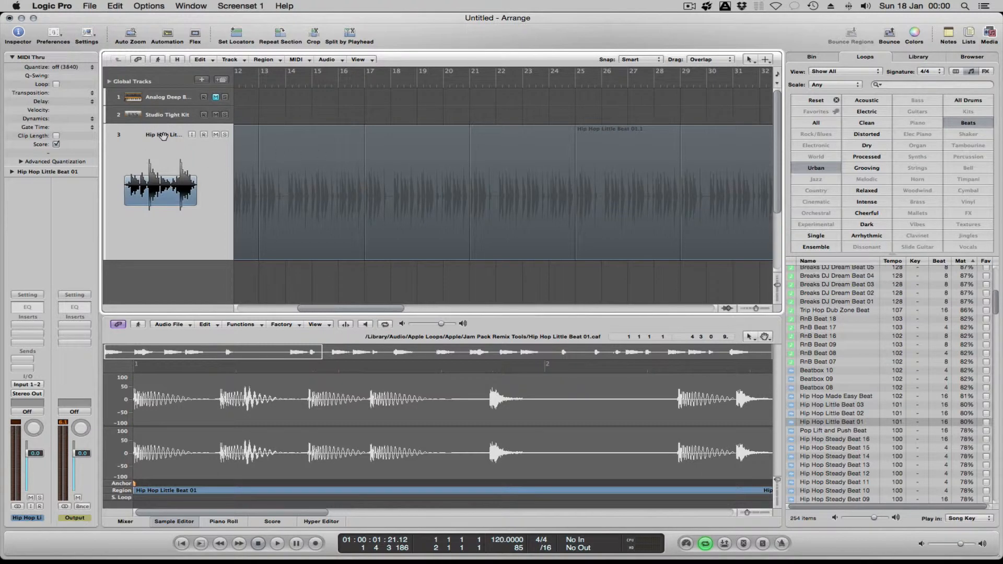
{"action": "left_click", "coordinate": [163, 136]}
{"action": "key", "text": "super+BackSpace"}
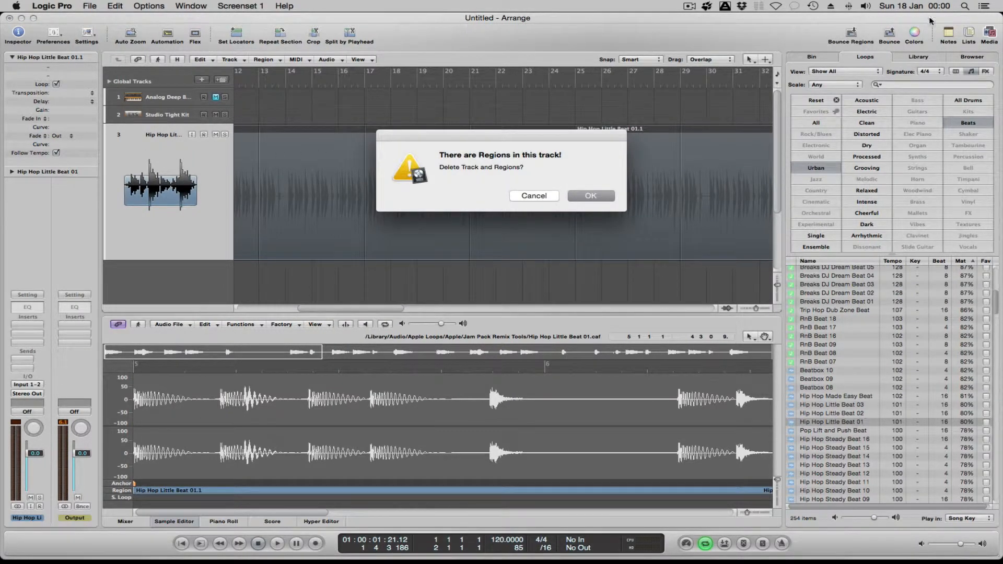
{"action": "left_click", "coordinate": [591, 197]}
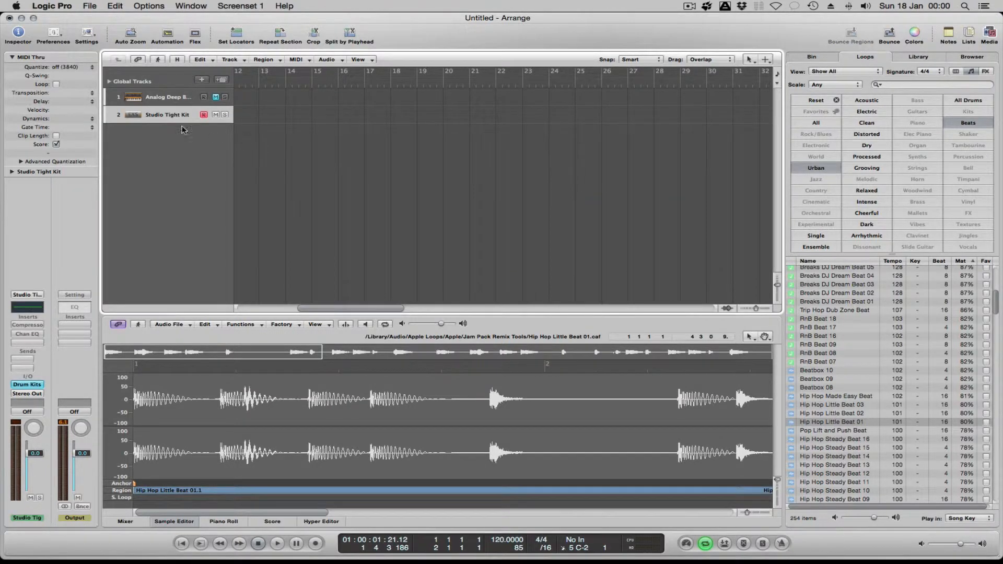
{"action": "key", "text": "super+BackSpace"}
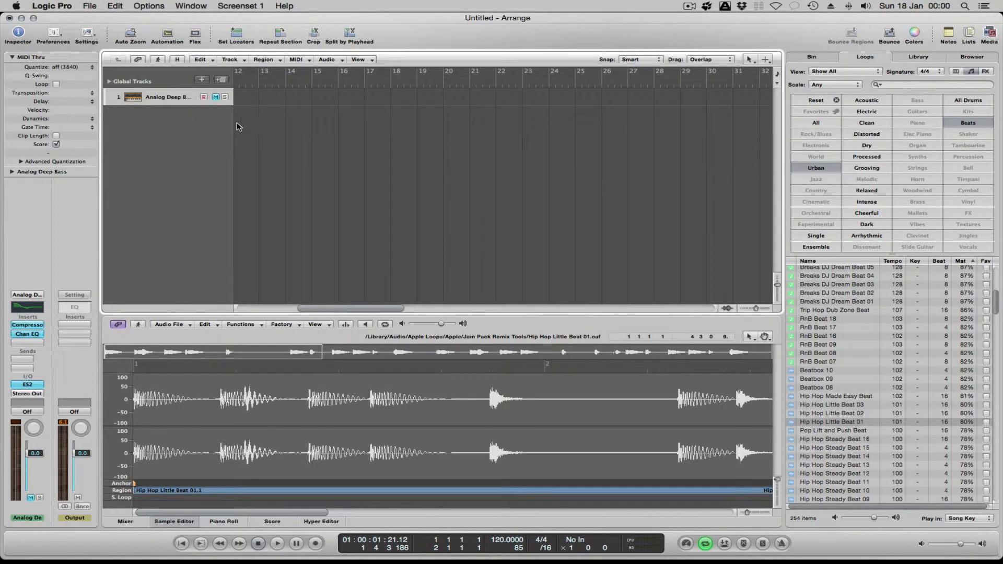
Create one new Software Instrument track routed to Output 1-2 with the library opened
{"action": "left_click", "coordinate": [202, 81]}
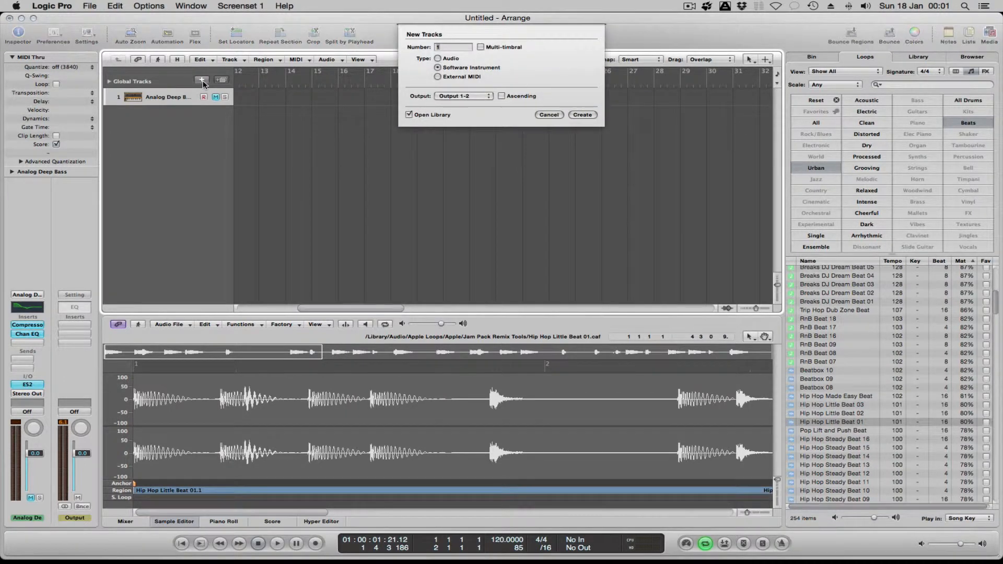
{"action": "left_click", "coordinate": [445, 67]}
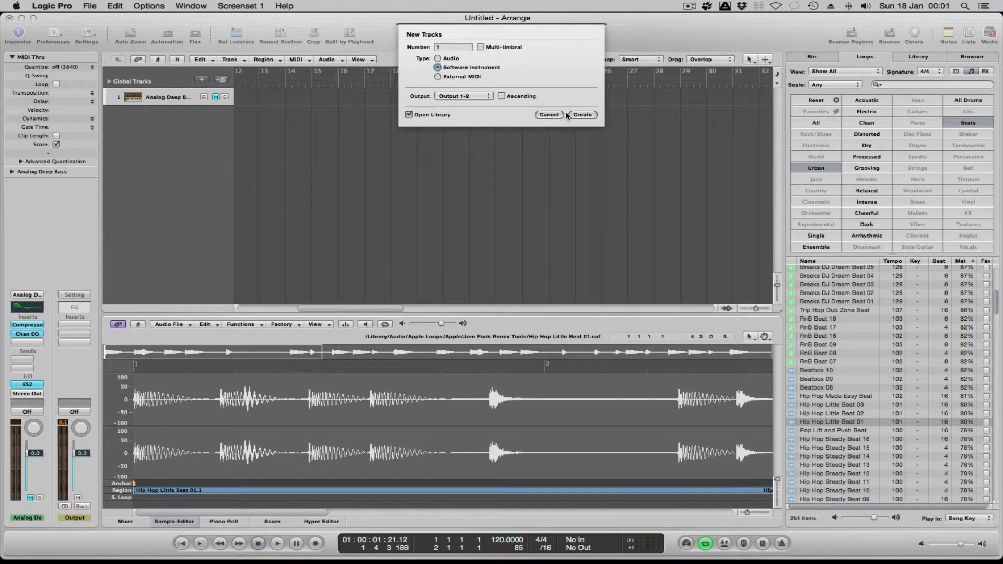
{"action": "left_click", "coordinate": [584, 115]}
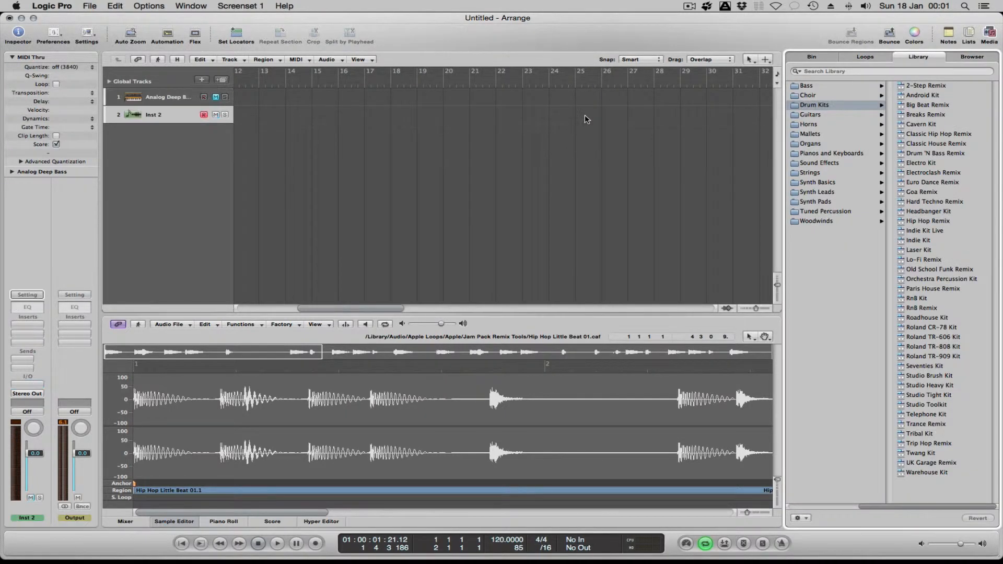
Browse the Bass, Choir and Drum Kits categories of the shared GarageBand settings and return to the main library folders
{"action": "left_click", "coordinate": [818, 96]}
{"action": "left_click", "coordinate": [818, 86]}
{"action": "left_click", "coordinate": [818, 96]}
{"action": "left_click", "coordinate": [819, 105]}
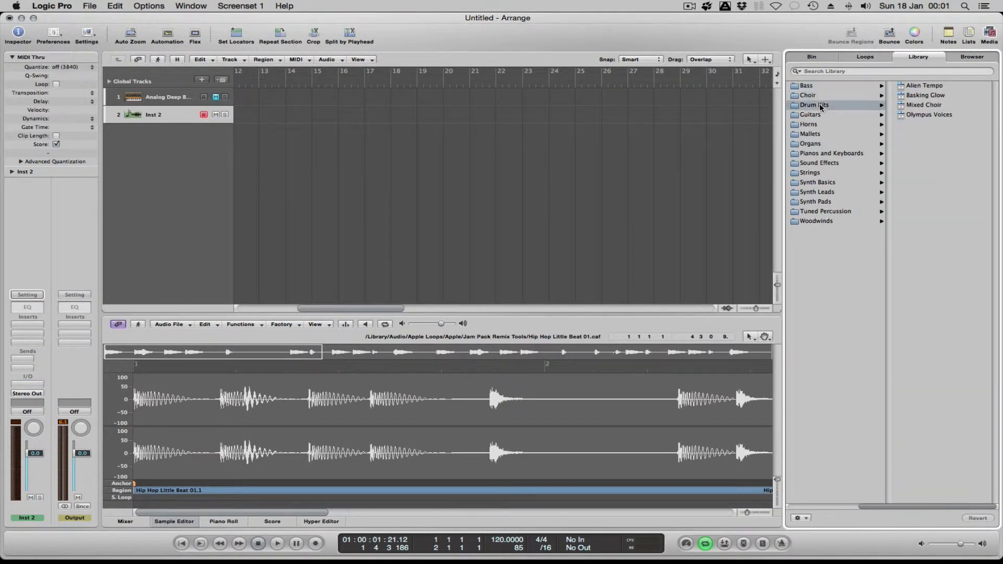
{"action": "scroll", "coordinate": [924, 87], "scroll_direction": "left", "scroll_amount": 5}
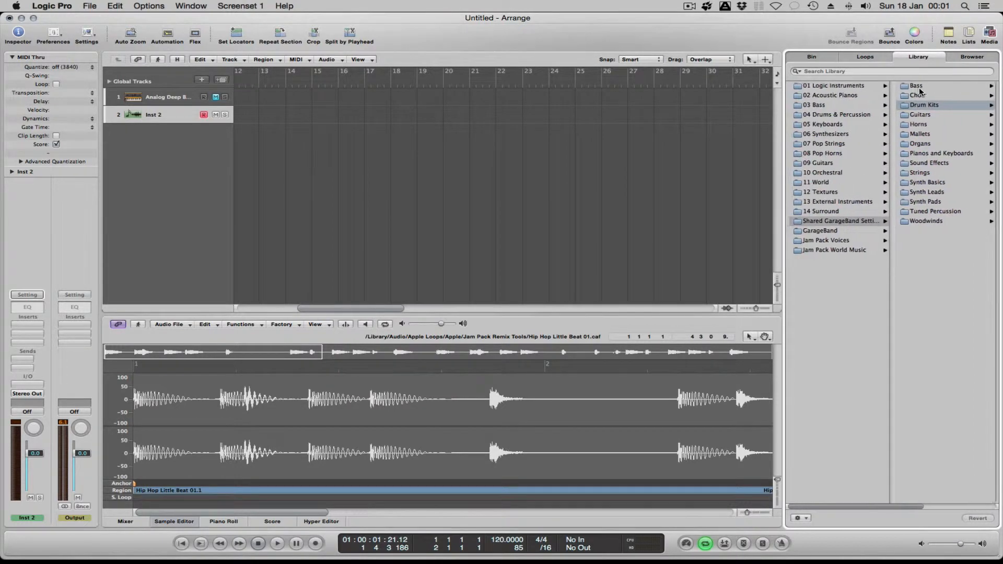
Open 04 Drums & Percussion in the library and look through its 01 Acoustic Drum Kits
{"action": "left_click", "coordinate": [835, 115]}
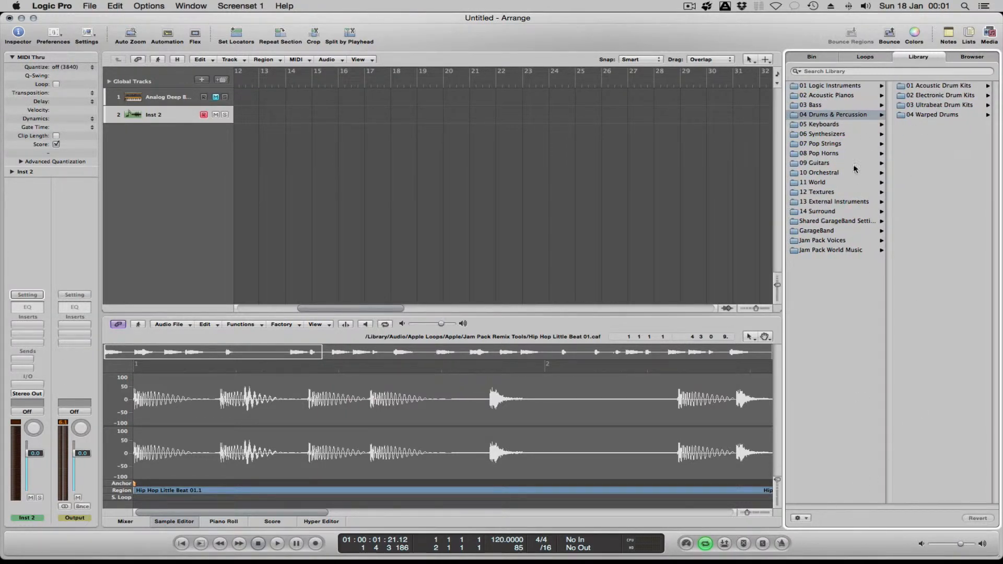
{"action": "left_click", "coordinate": [938, 87]}
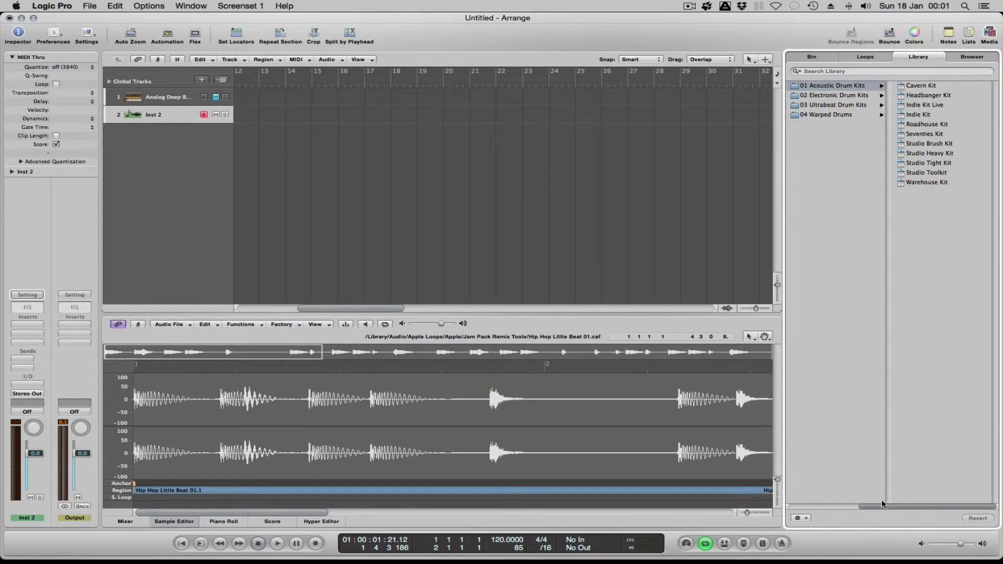
{"action": "mouse_move", "coordinate": [894, 503]}
{"action": "left_mouse_down"}
{"action": "mouse_move", "coordinate": [832, 504]}
{"action": "mouse_move", "coordinate": [893, 504]}
{"action": "left_mouse_up"}
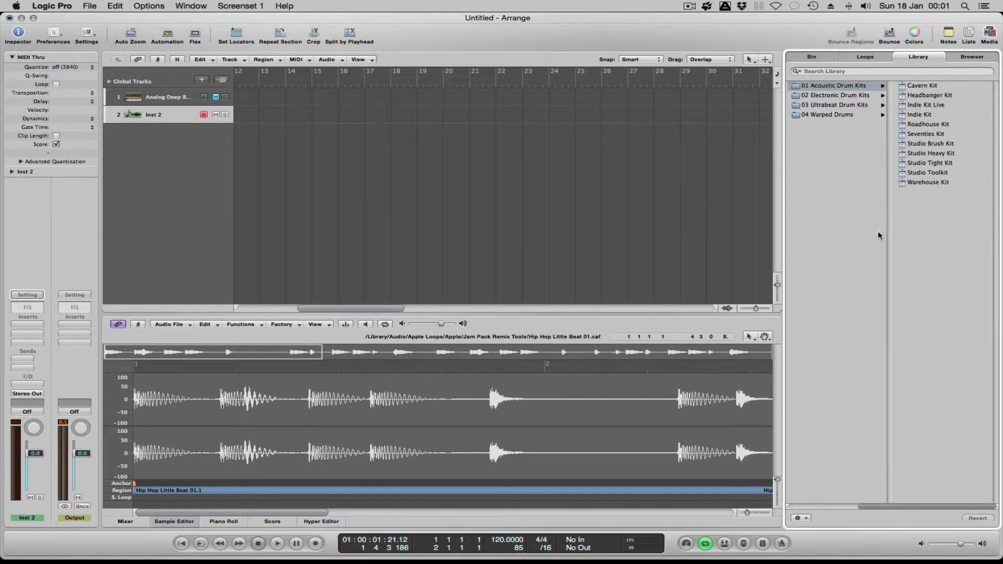
{"action": "scroll", "coordinate": [880, 235], "scroll_direction": "left", "scroll_amount": 5}
{"action": "scroll", "coordinate": [880, 235], "scroll_direction": "right", "scroll_amount": 5}
{"action": "scroll", "coordinate": [880, 237], "scroll_direction": "left", "scroll_amount": 5}
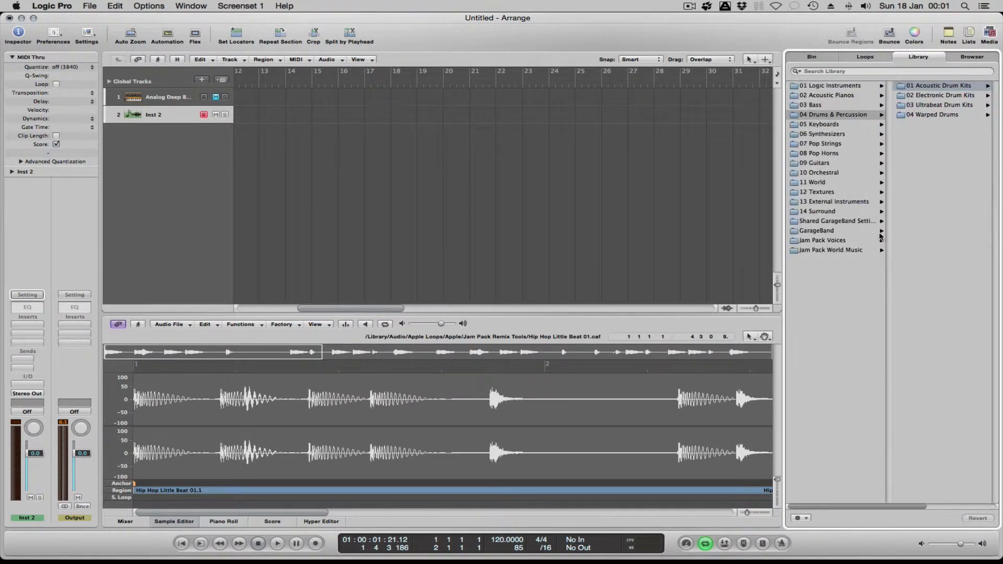
Load the Breaks Remix kit from 02 Electronic Drum Kits onto the new track and show the on-screen musical typing keyboard
{"action": "left_click", "coordinate": [933, 97]}
{"action": "left_click", "coordinate": [930, 105]}
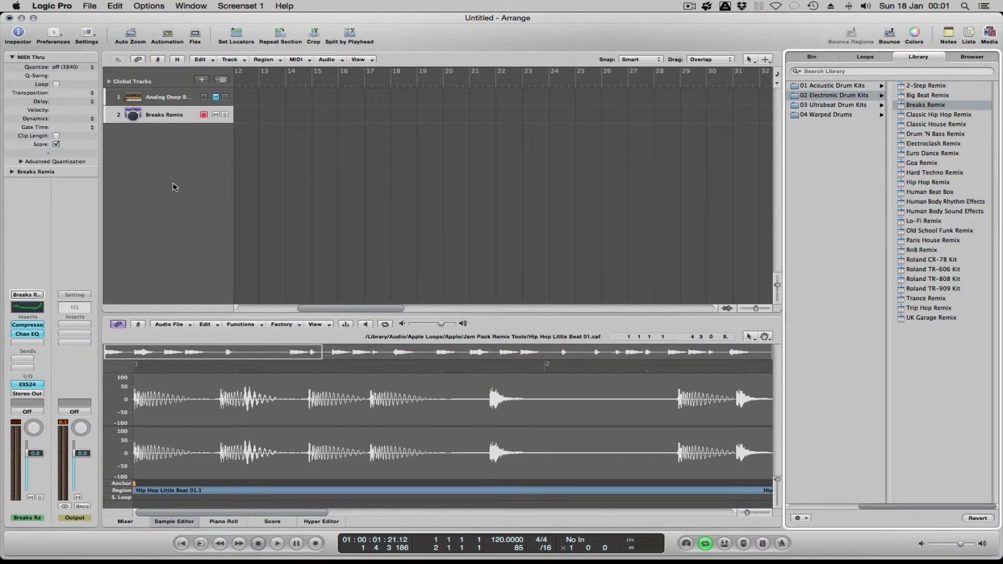
{"action": "key", "text": "super+k"}
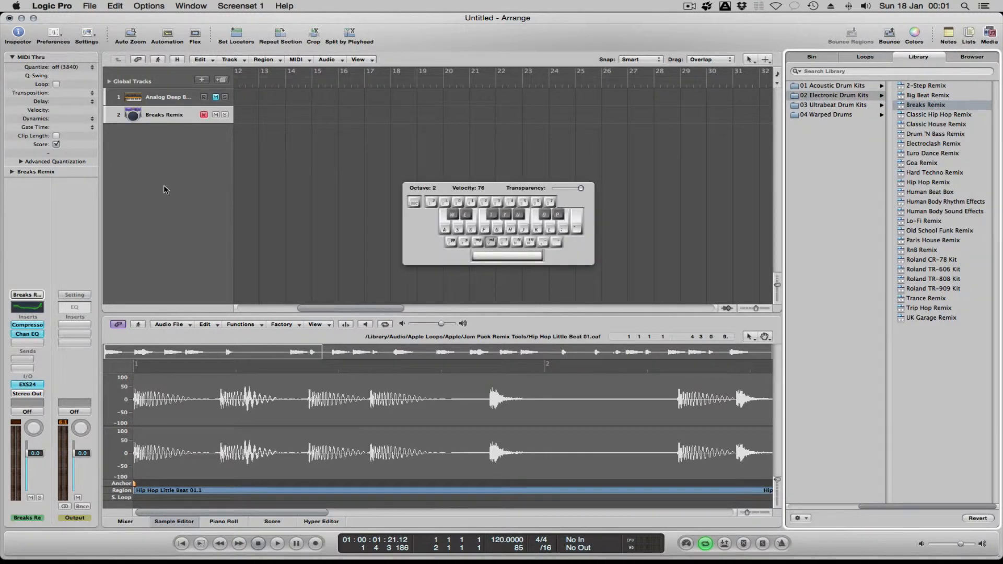
Audition drum sounds of the Breaks Remix kit with the musical typing keyboard
{"action": "key", "text": "d"}
{"action": "key", "text": "s"}
{"action": "key", "text": "d"}
{"action": "key", "text": "z"}
{"action": "key", "text": "a"}
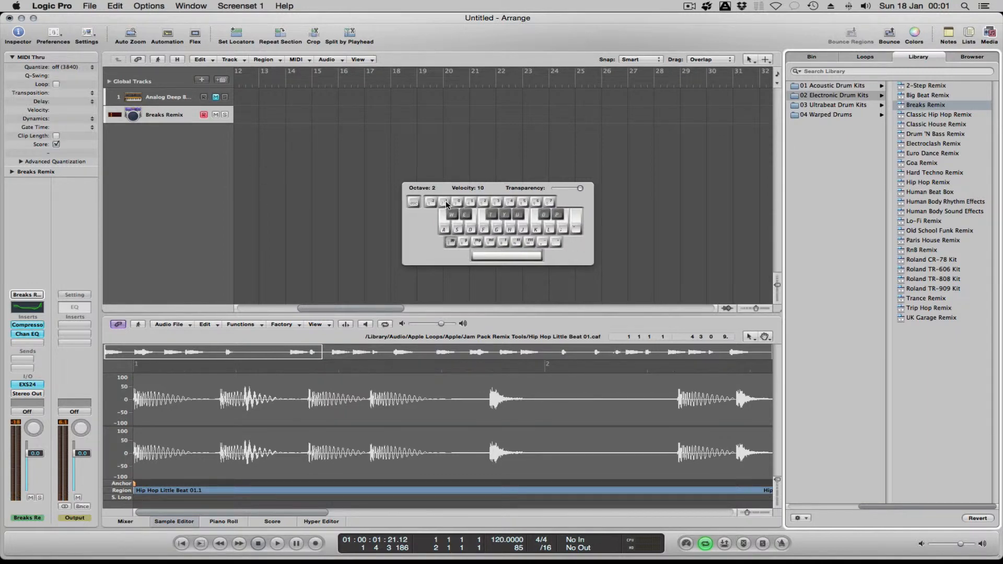
{"action": "key", "text": "a"}
{"action": "key", "text": "d"}
{"action": "key", "text": "d"}
{"action": "key", "text": "d"}
{"action": "key", "text": "s"}
Try the same drum note in different octaves, finish at octave -1, and move the musical typing keyboard aside
{"action": "key", "text": "3"}
{"action": "key", "text": "s"}
{"action": "key", "text": "s"}
{"action": "key", "text": "4"}
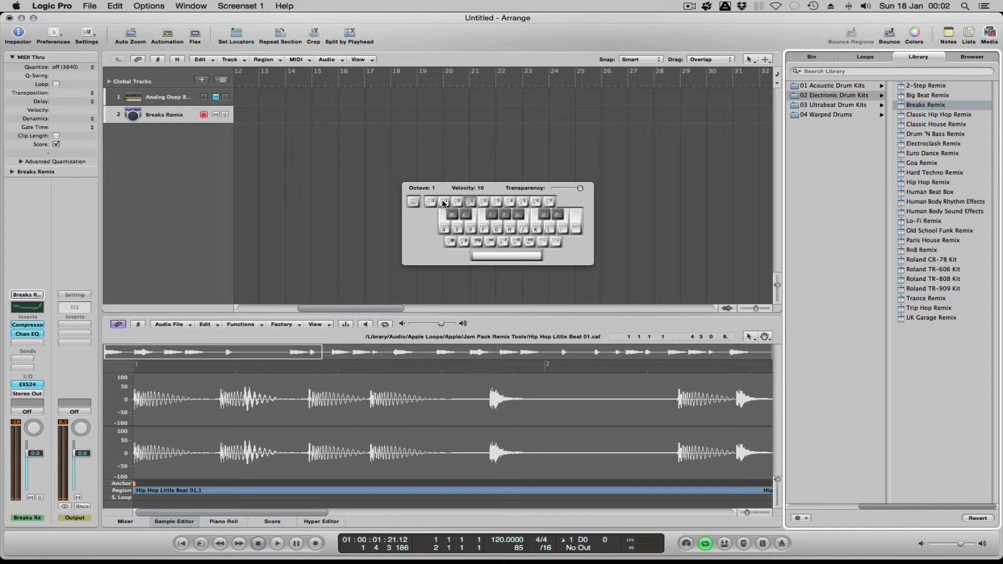
{"action": "key", "text": "5"}
{"action": "key", "text": "s"}
{"action": "key", "text": "6"}
{"action": "key", "text": "s"}
{"action": "key", "text": "s"}
{"action": "key", "text": "7"}
{"action": "key", "text": "5"}
{"action": "key", "text": "4"}
{"action": "key", "text": "3"}
{"action": "key", "text": "s"}
{"action": "key", "text": "2"}
{"action": "key", "text": "s"}
{"action": "left_click_drag", "start_coordinate": [579, 187], "coordinate": [647, 207]}
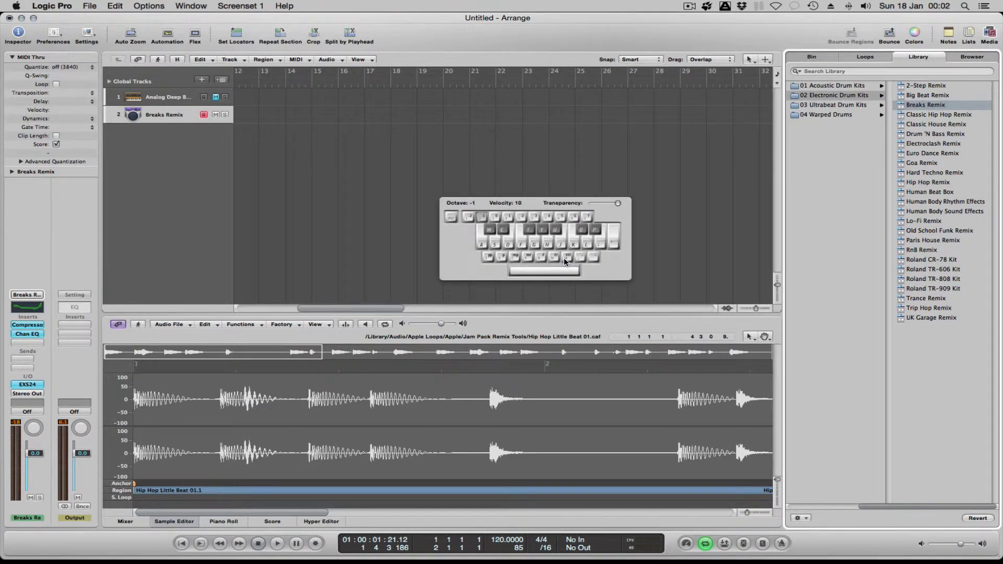
Play the drum note at different musical typing velocities, including 120, and leave the velocity at 98
{"action": "key", "text": "v"}
{"action": "key", "text": "v"}
{"action": "key", "text": "c"}
{"action": "key", "text": "v"}
{"action": "key", "text": "b"}
{"action": "key", "text": "n"}
{"action": "key", "text": "s"}
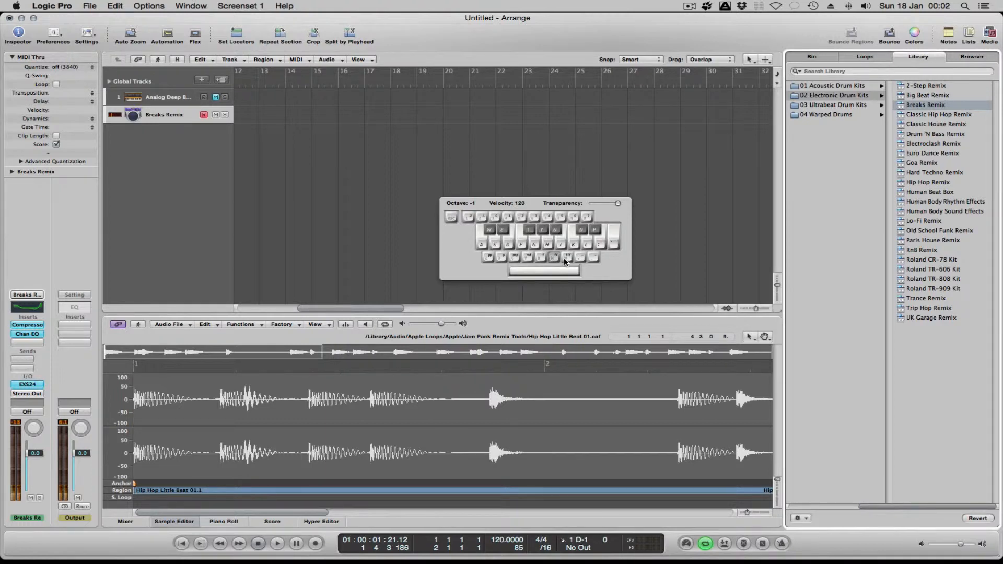
{"action": "key", "text": "s"}
{"action": "key", "text": "c"}
{"action": "key", "text": "s"}
{"action": "key", "text": "b"}
{"action": "key", "text": "s"}
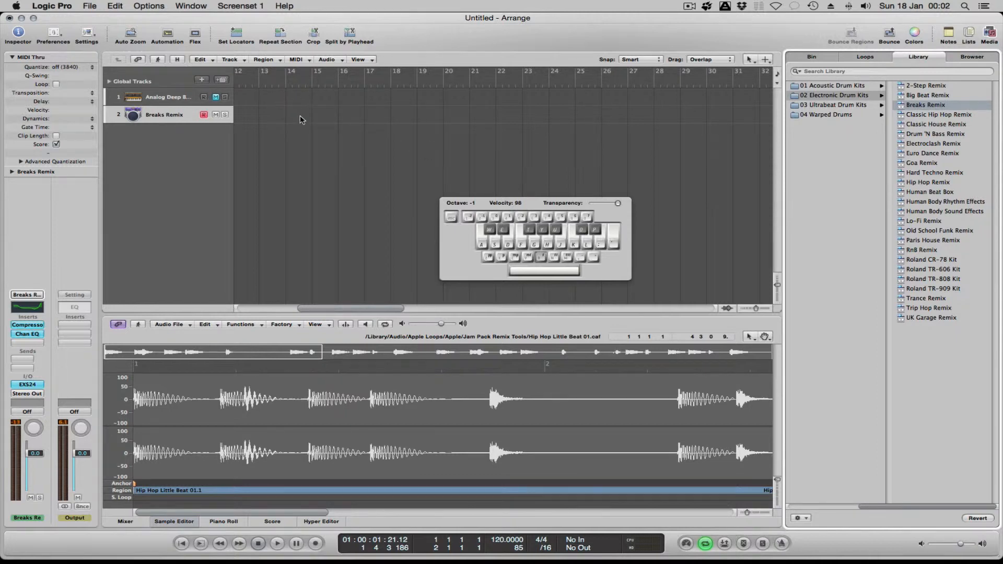
Create an empty MIDI region at bar 1 of the Breaks Remix track and open it in the Piano Roll with MIDI Out on
{"action": "scroll", "coordinate": [302, 120], "scroll_direction": "left", "scroll_amount": 10}
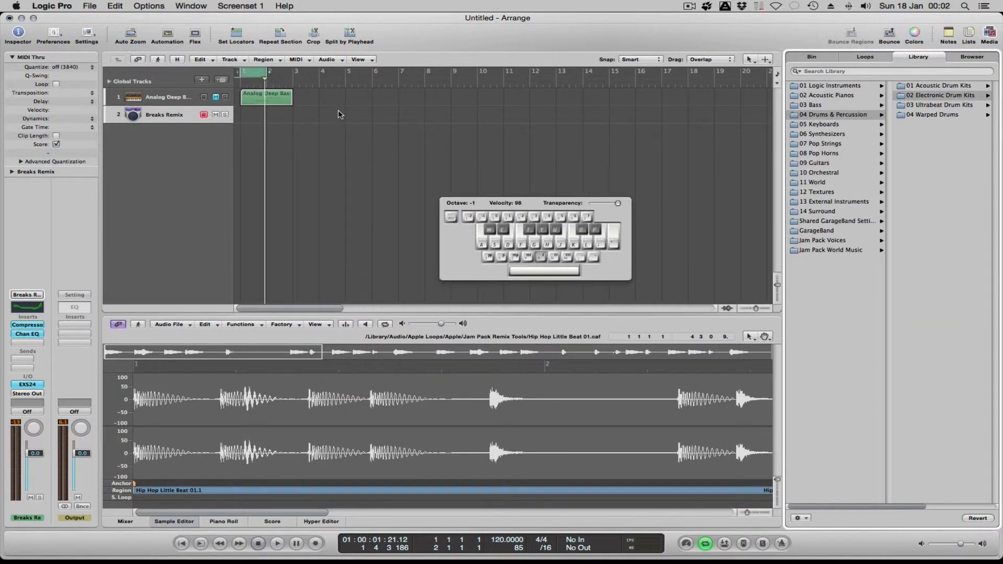
{"action": "right_click", "coordinate": [252, 112]}
{"action": "left_click", "coordinate": [254, 120]}
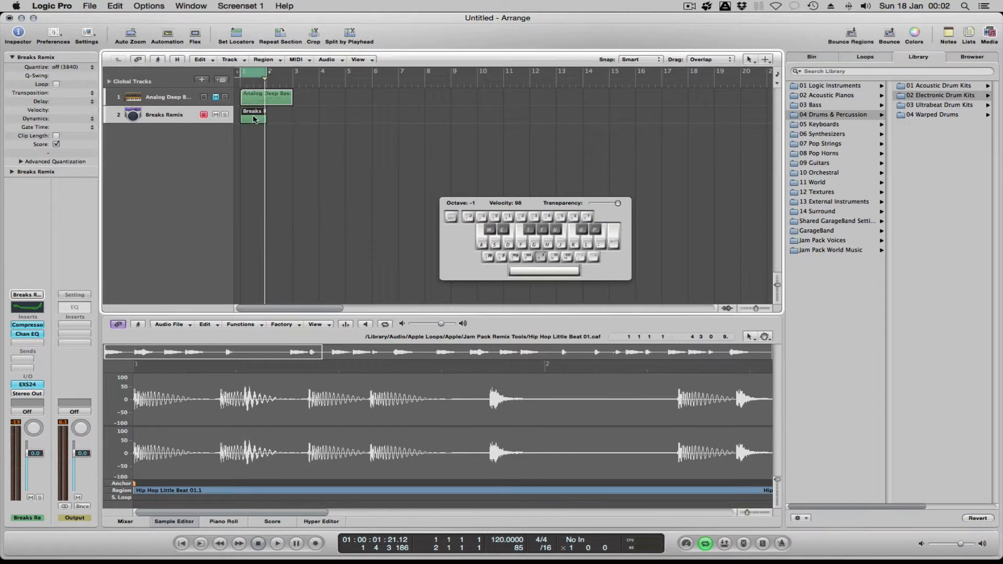
{"action": "double_click", "coordinate": [254, 118]}
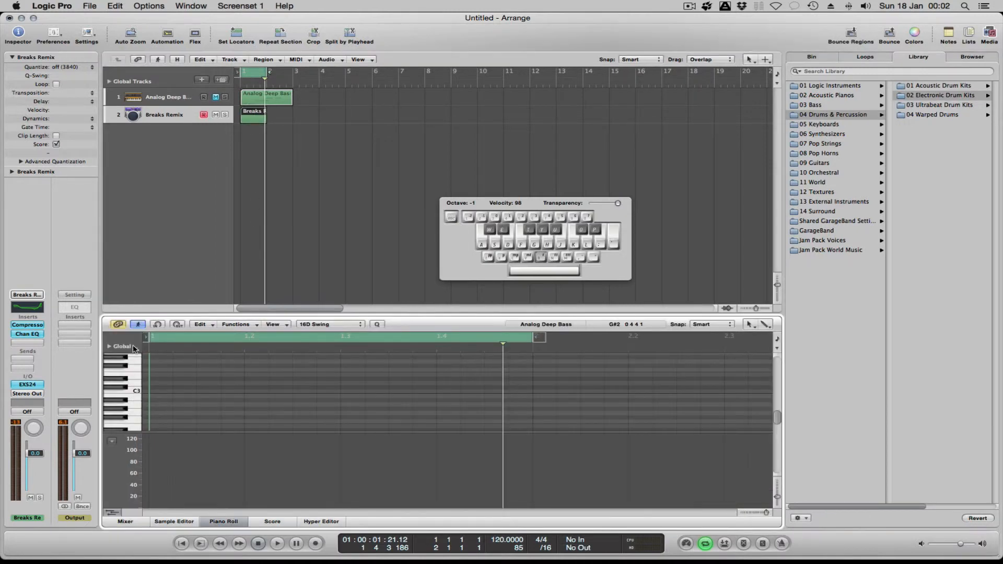
{"action": "left_click", "coordinate": [176, 326]}
Audition the drum keys below C3, draw five notes on several of them across bar 1, and play back the pattern
{"action": "left_click_drag", "start_coordinate": [129, 389], "coordinate": [133, 425]}
{"action": "left_click", "coordinate": [150, 413], "text": "super"}
{"action": "left_click", "coordinate": [234, 418], "text": "super"}
{"action": "left_click", "coordinate": [271, 414], "text": "super"}
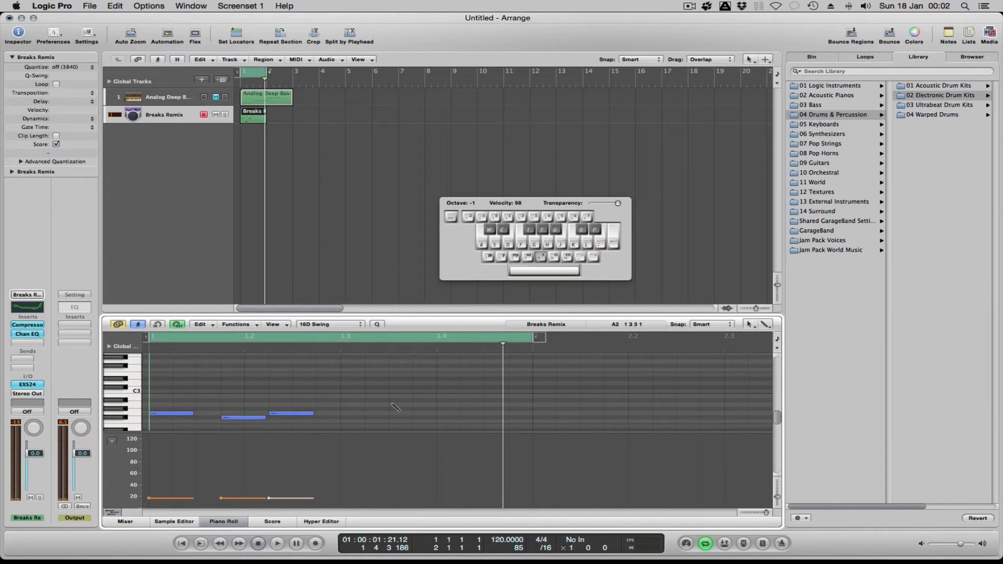
{"action": "left_click", "coordinate": [391, 404], "text": "super"}
{"action": "left_click", "coordinate": [461, 409], "text": "super"}
{"action": "key", "text": "space"}
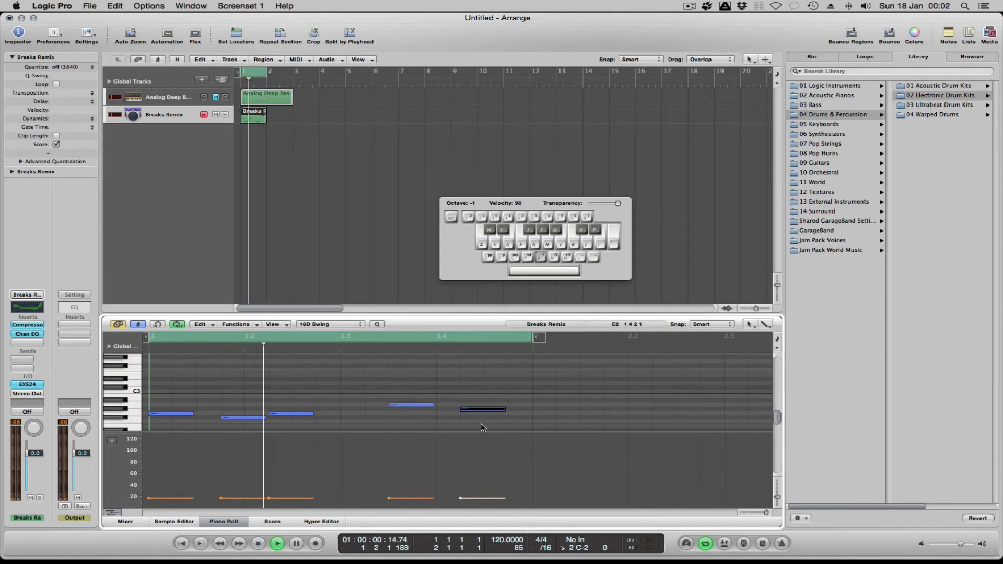